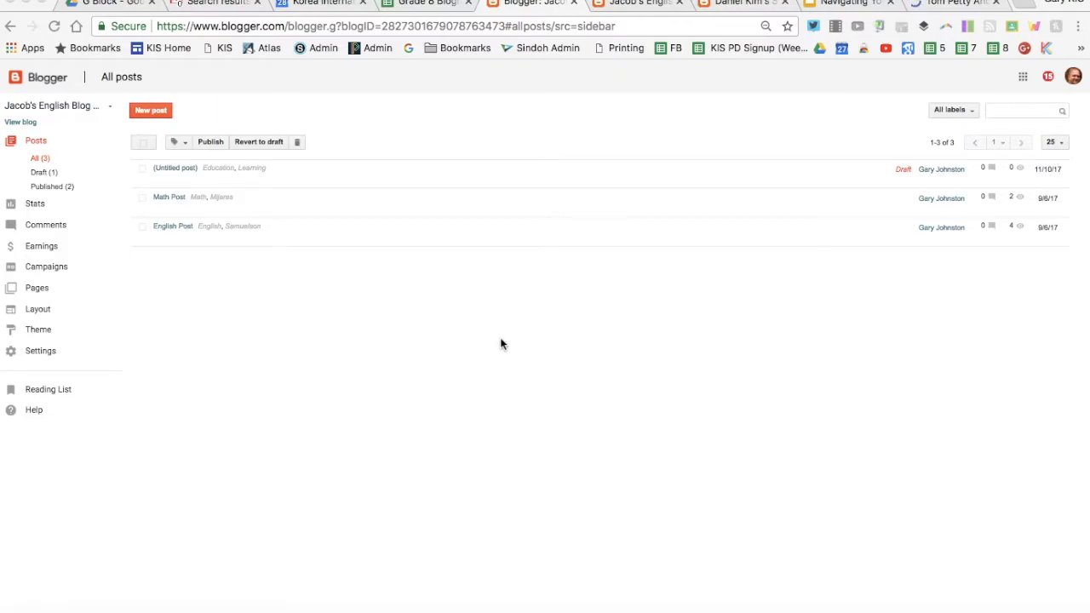
Step: Review the student blog URLs in the Grade 8 Blogroll sheet, then return to Jacob's English Blog at KIS
click(446, 6)
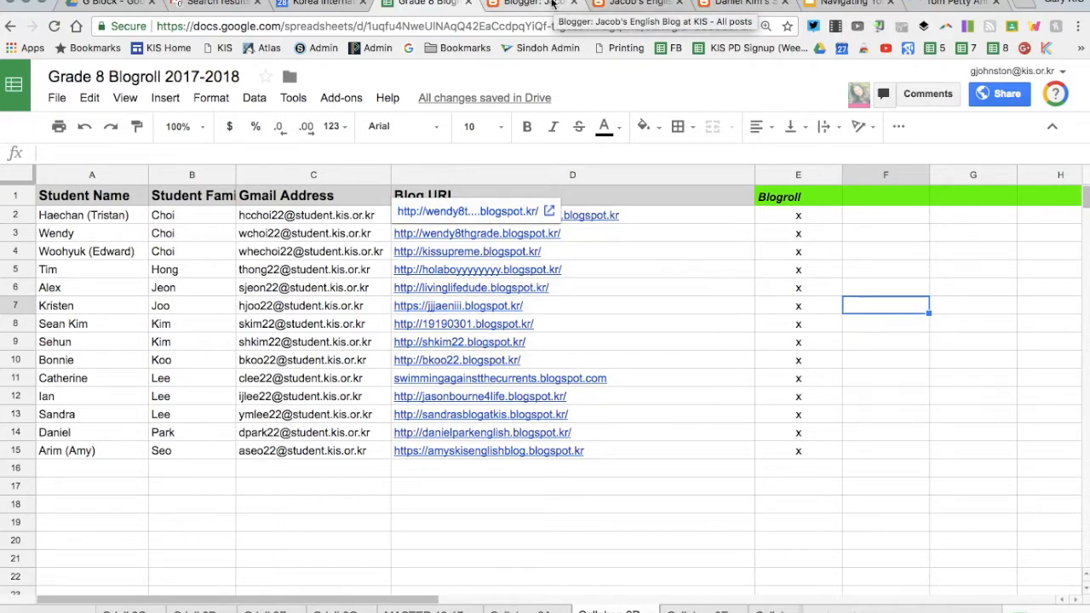
click(621, 6)
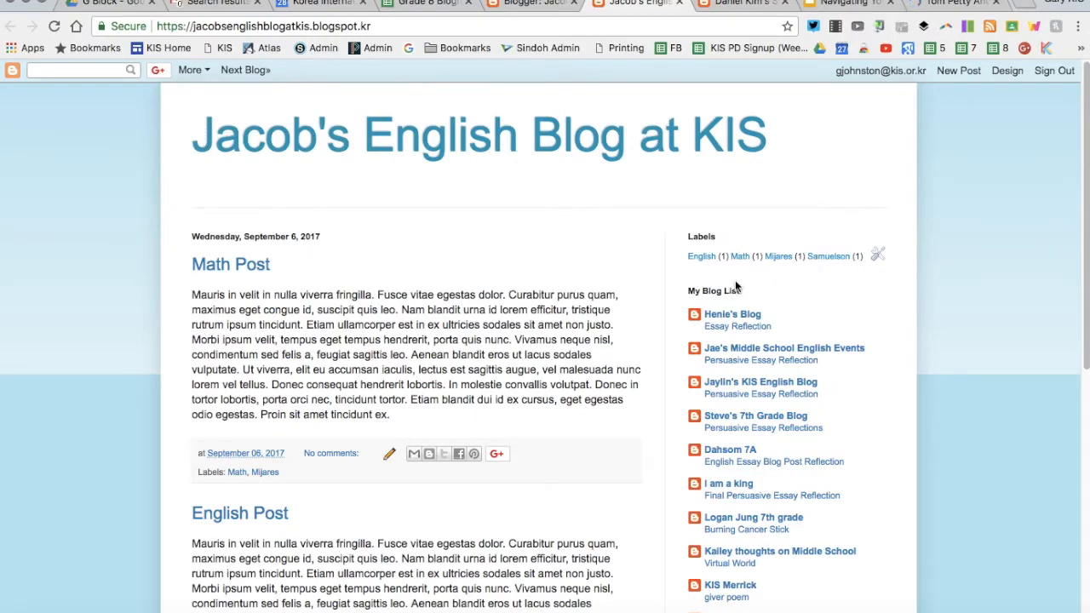
scroll(734, 285, down, 3)
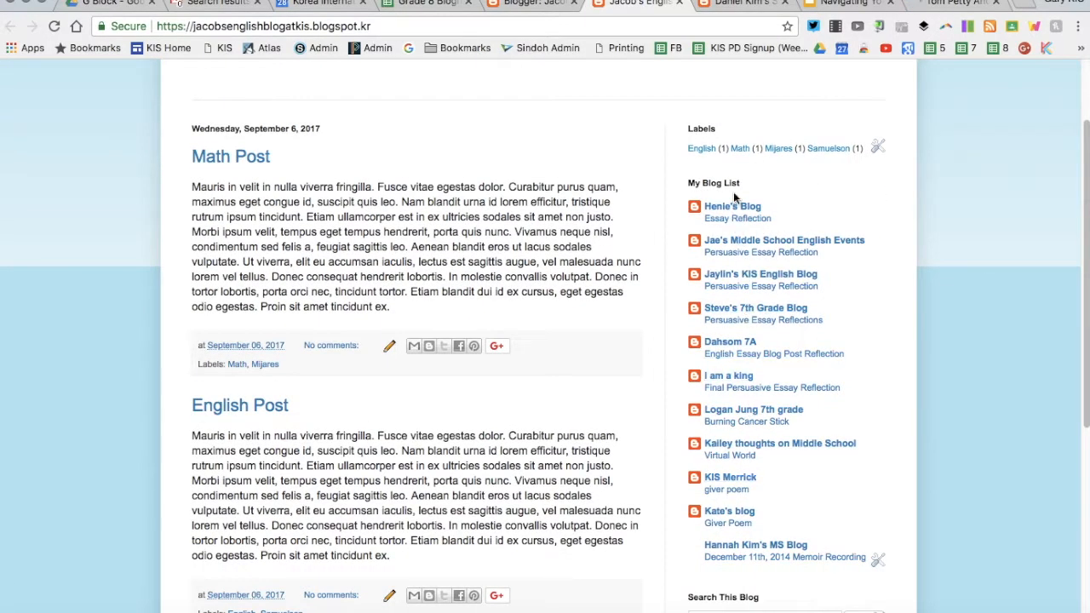
click(747, 275)
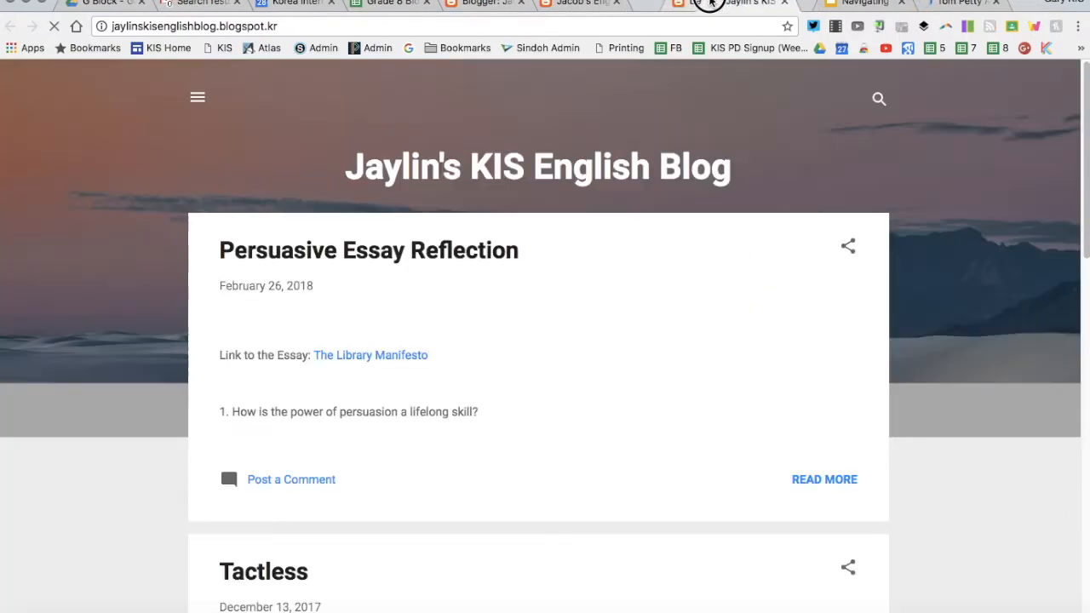
drag(764, 4, 672, 4)
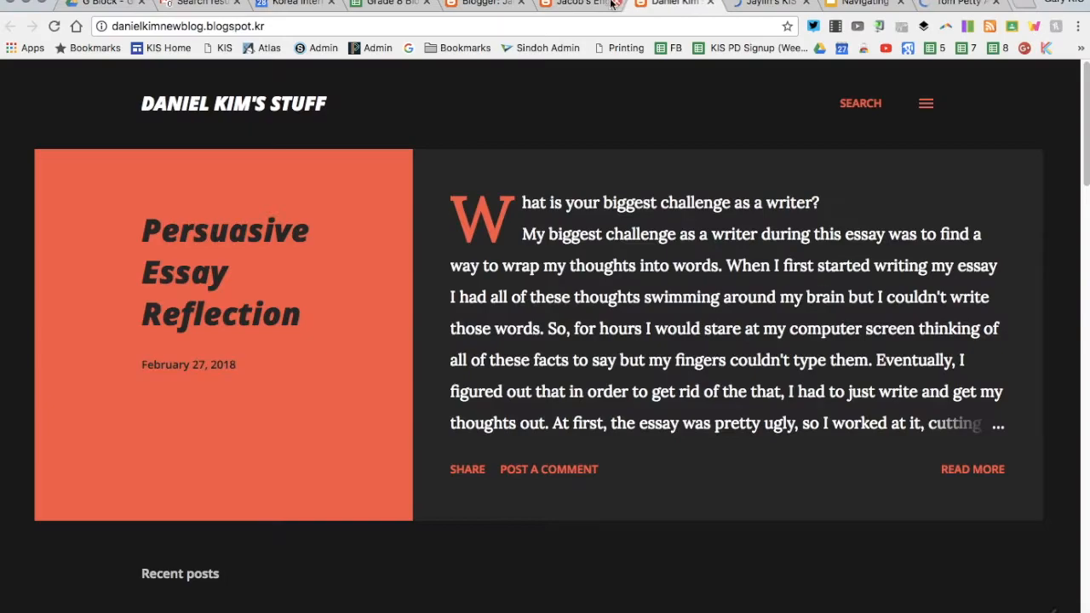
click(581, 5)
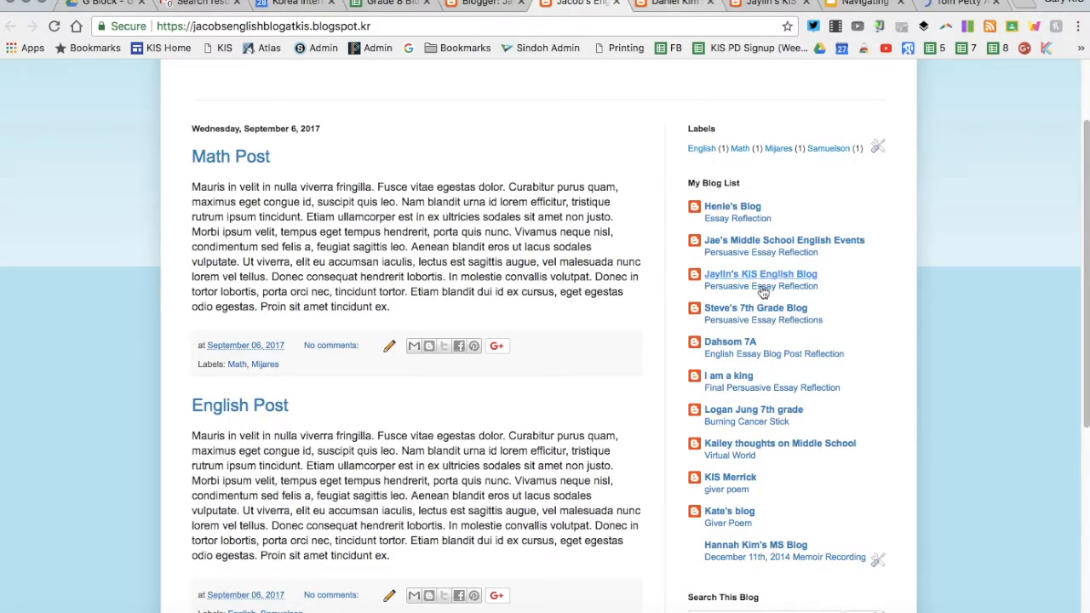
click(673, 5)
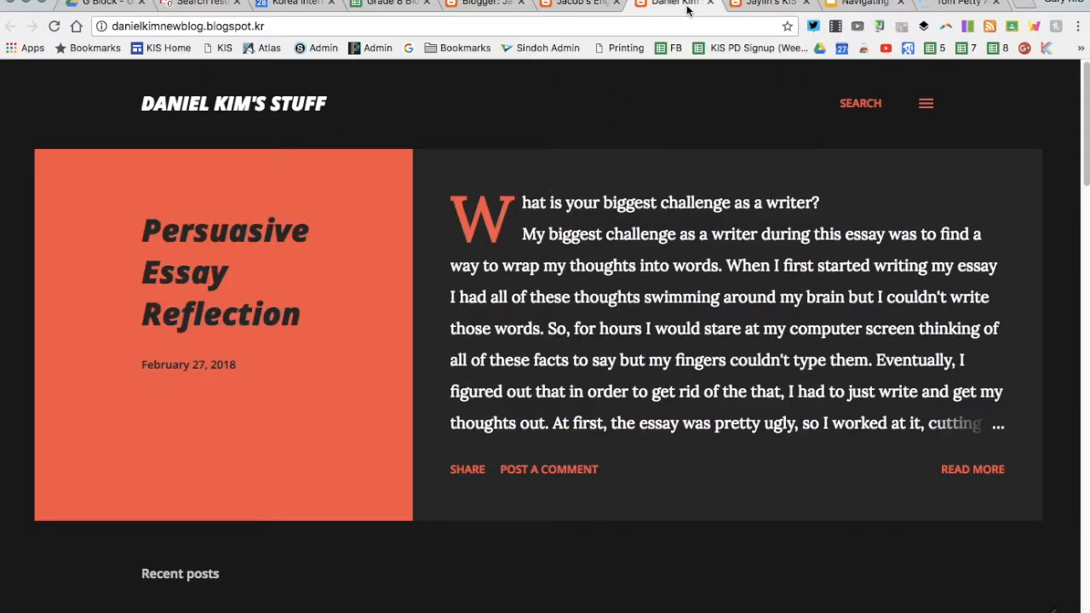
click(754, 5)
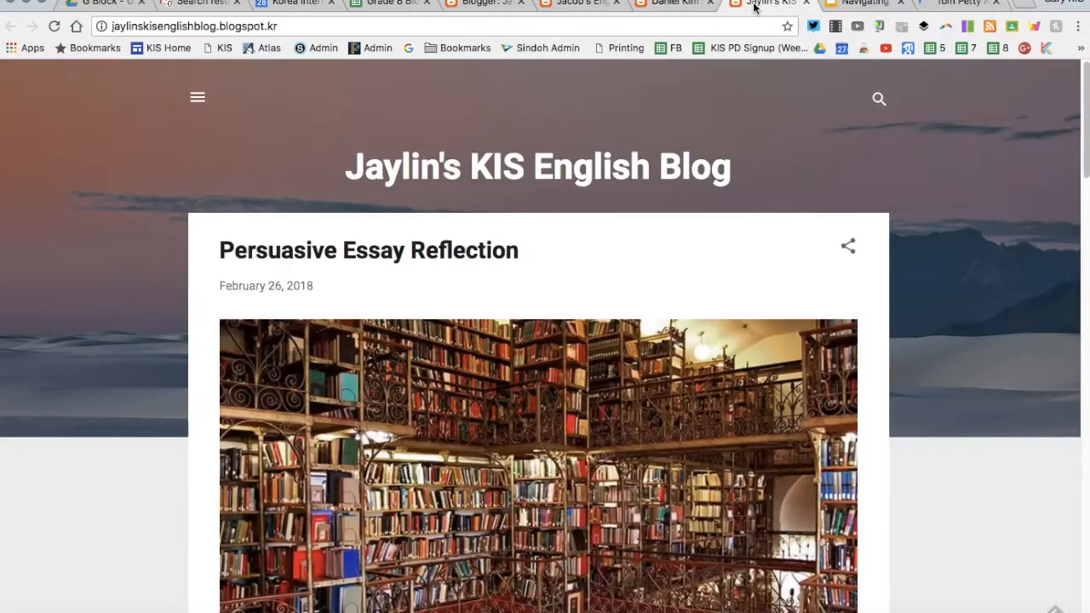
click(682, 4)
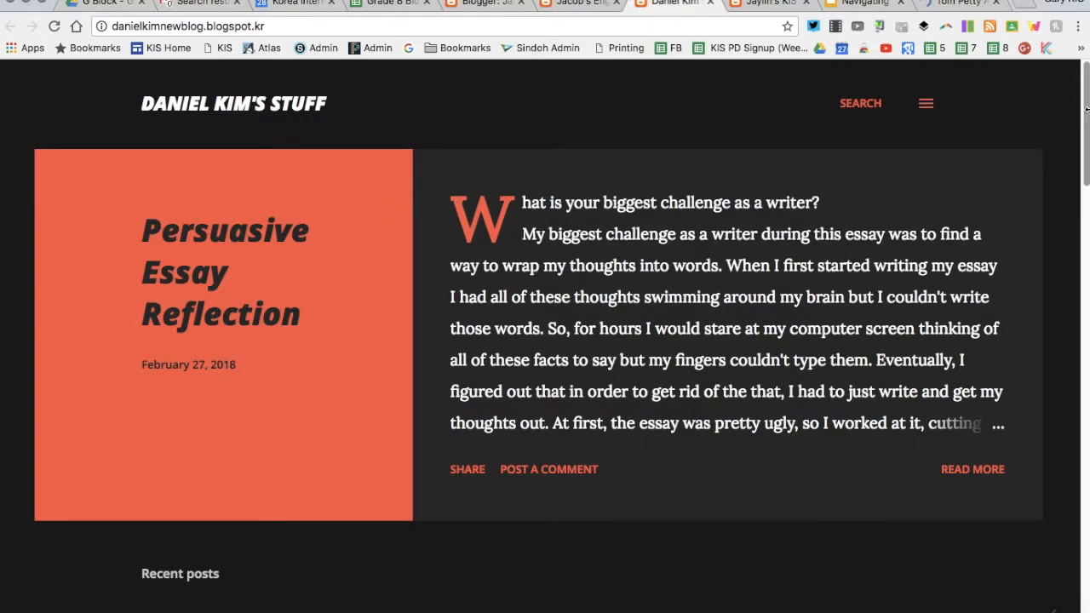
drag(1086, 112, 1083, 171)
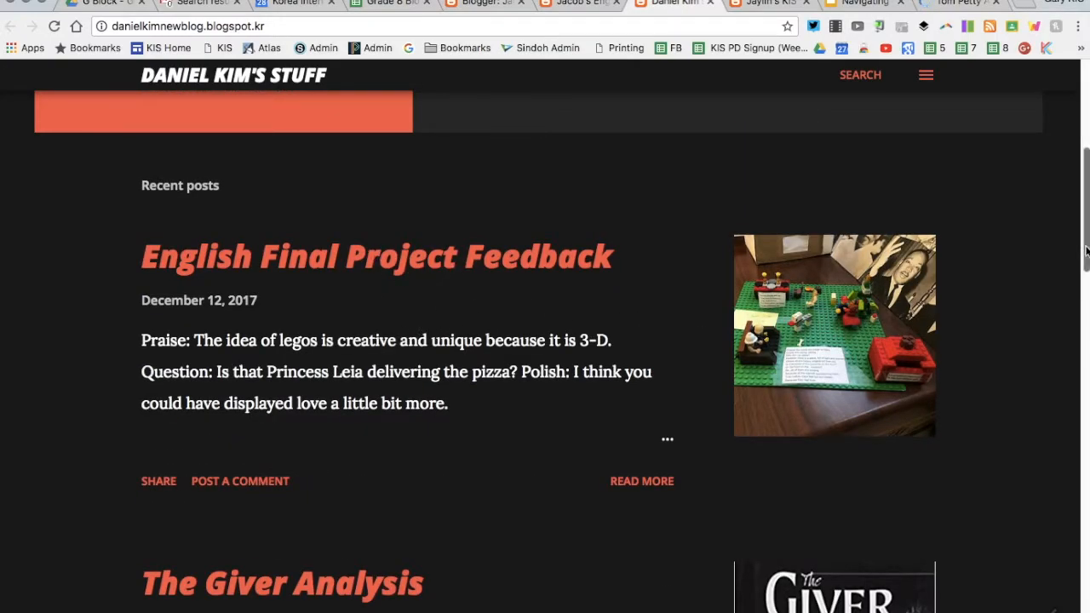
drag(1082, 246, 1083, 136)
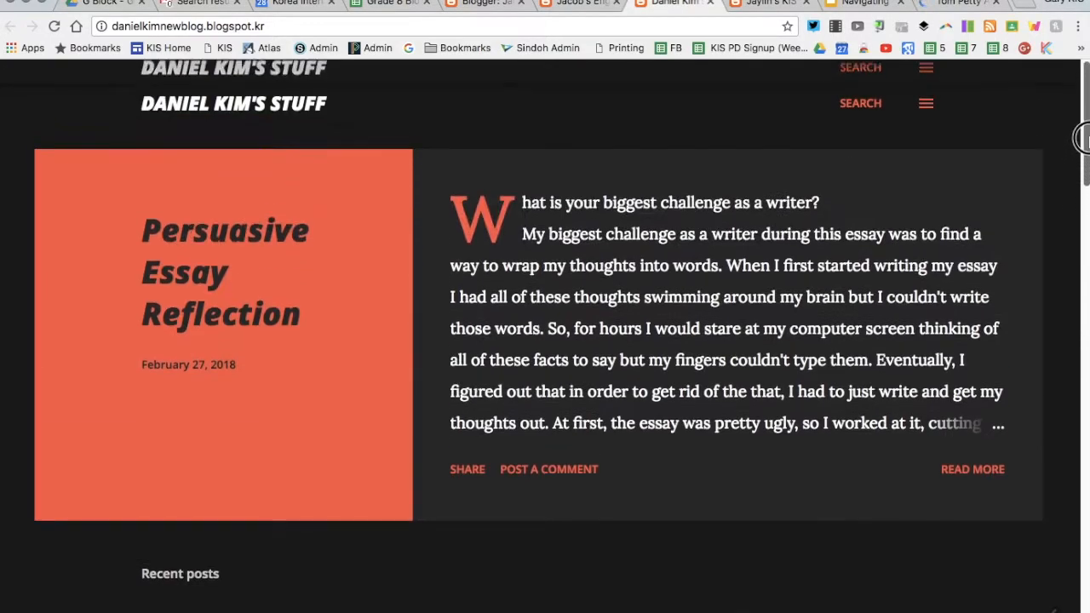
click(926, 109)
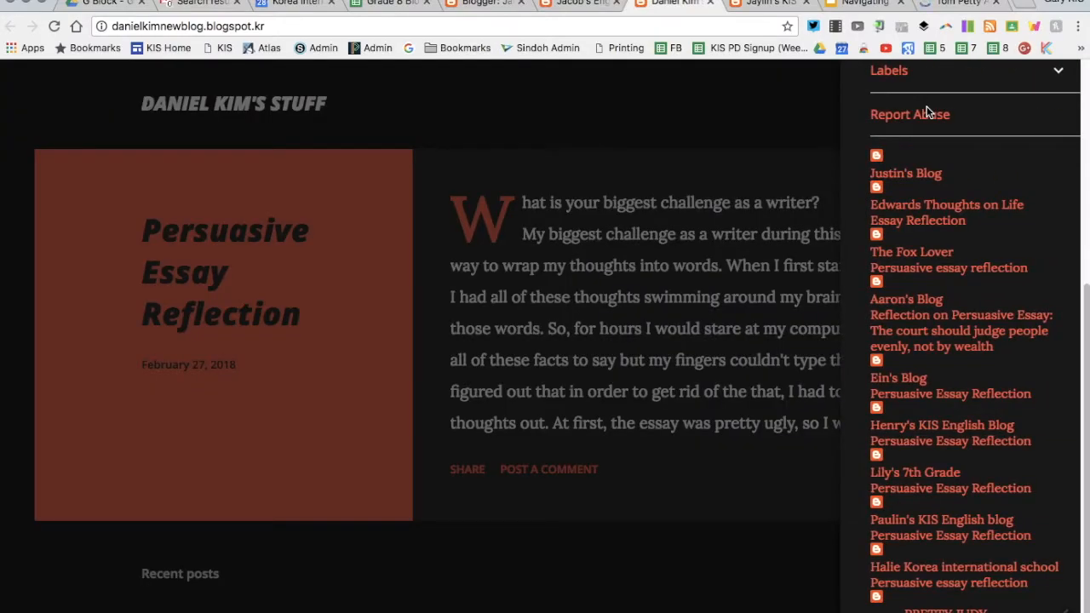
click(767, 97)
click(928, 107)
click(761, 132)
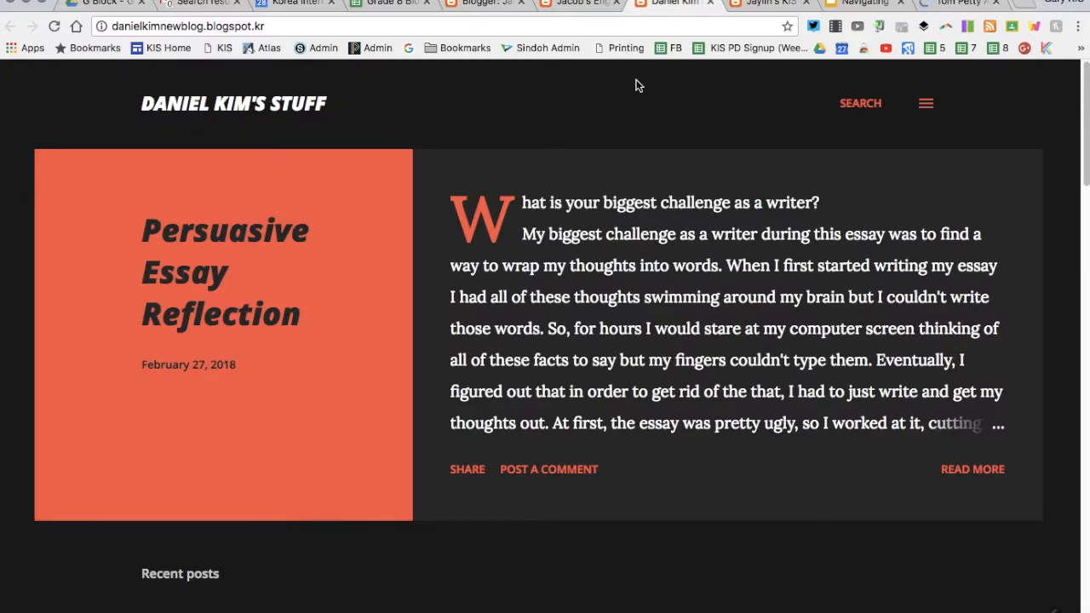
click(477, 9)
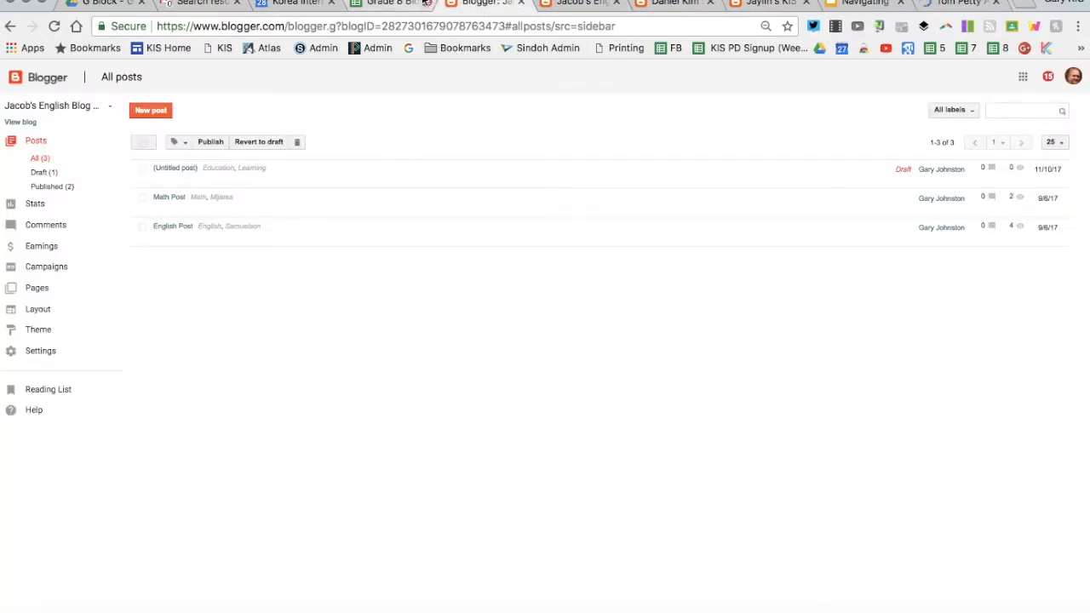
Step: Show the Layout page's gadgets down to sidebar-right-1, including Labels, My Blog List and Pages
drag(427, 1, 441, 1)
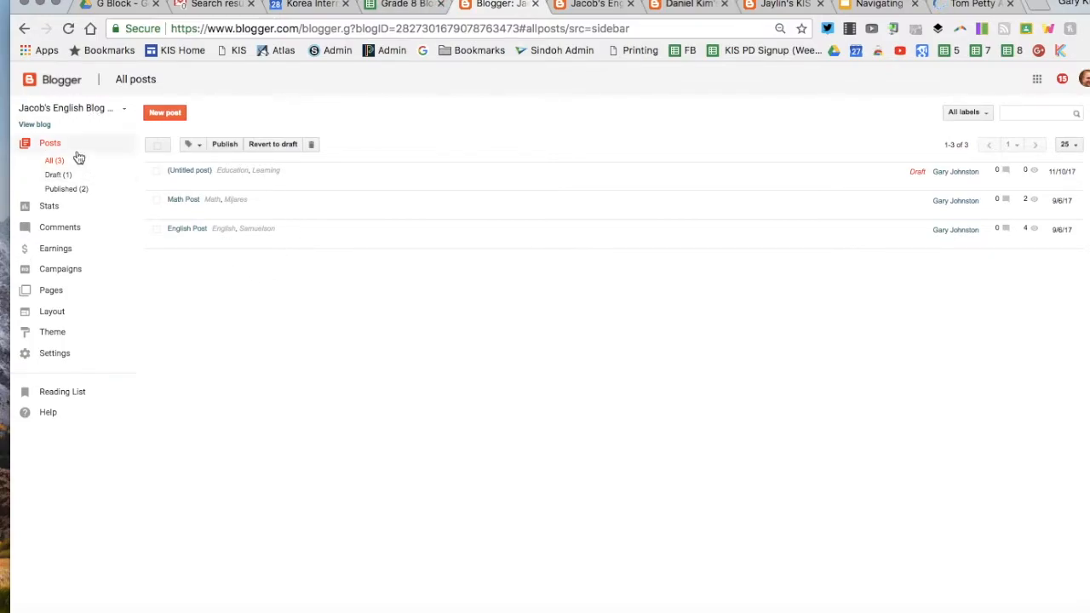
click(57, 313)
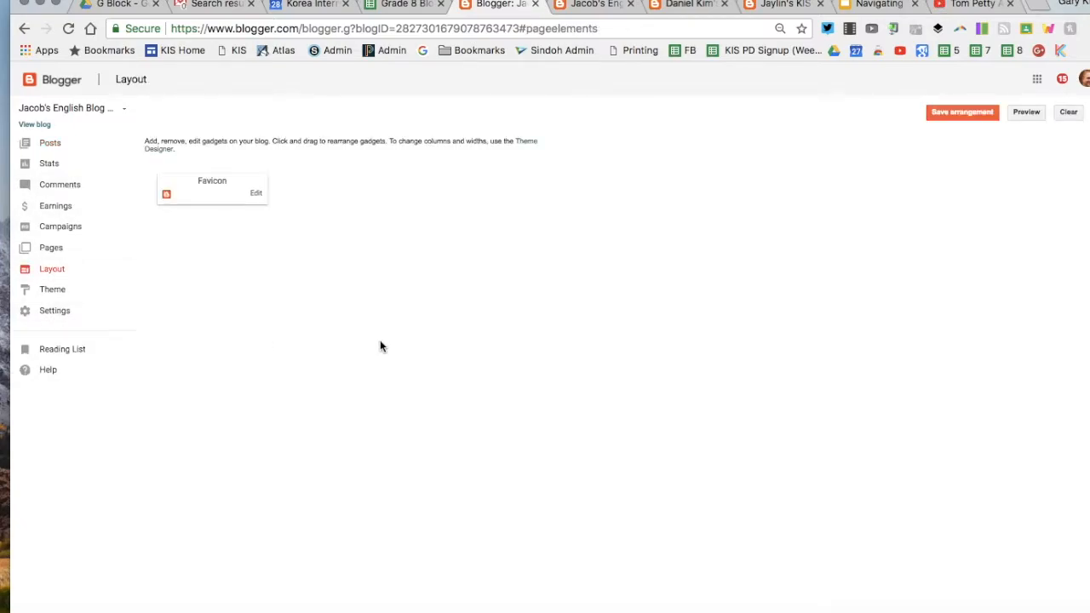
scroll(682, 219, down, 2)
scroll(681, 219, down, 5)
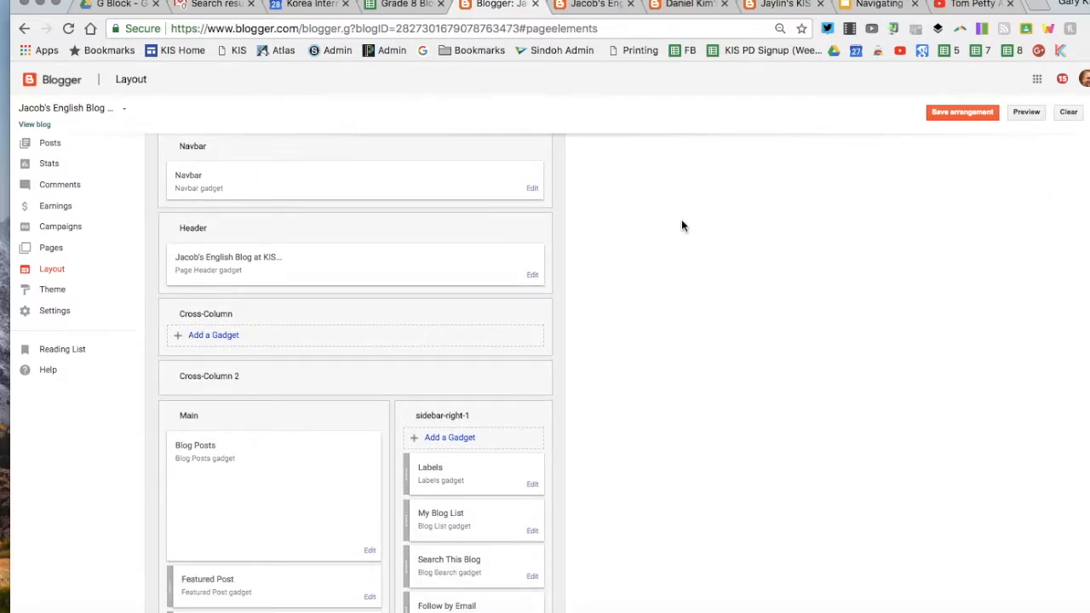
scroll(681, 219, down, 2)
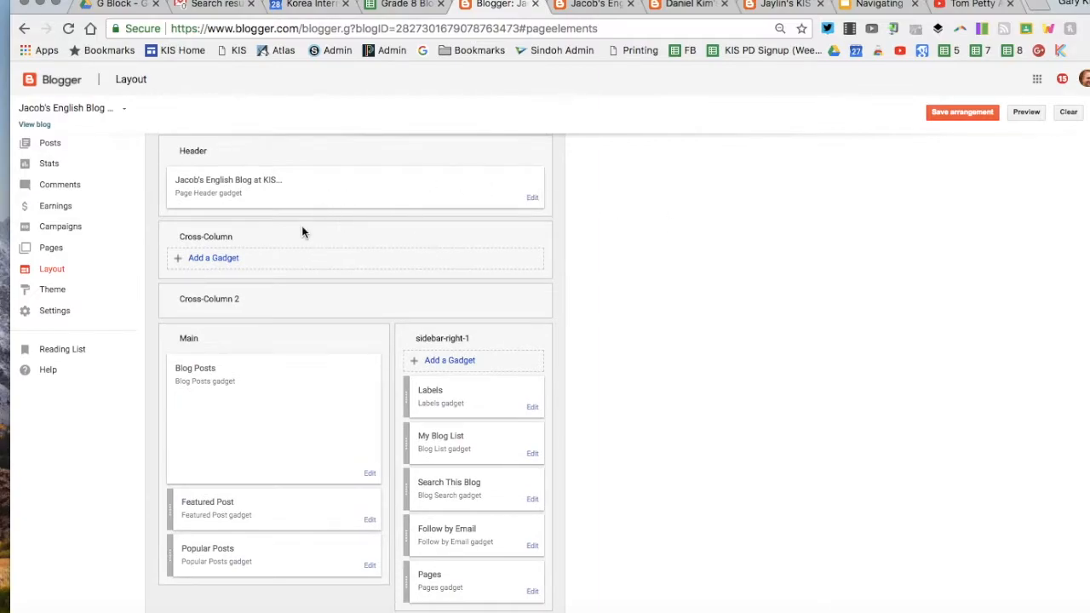
scroll(557, 214, down, 5)
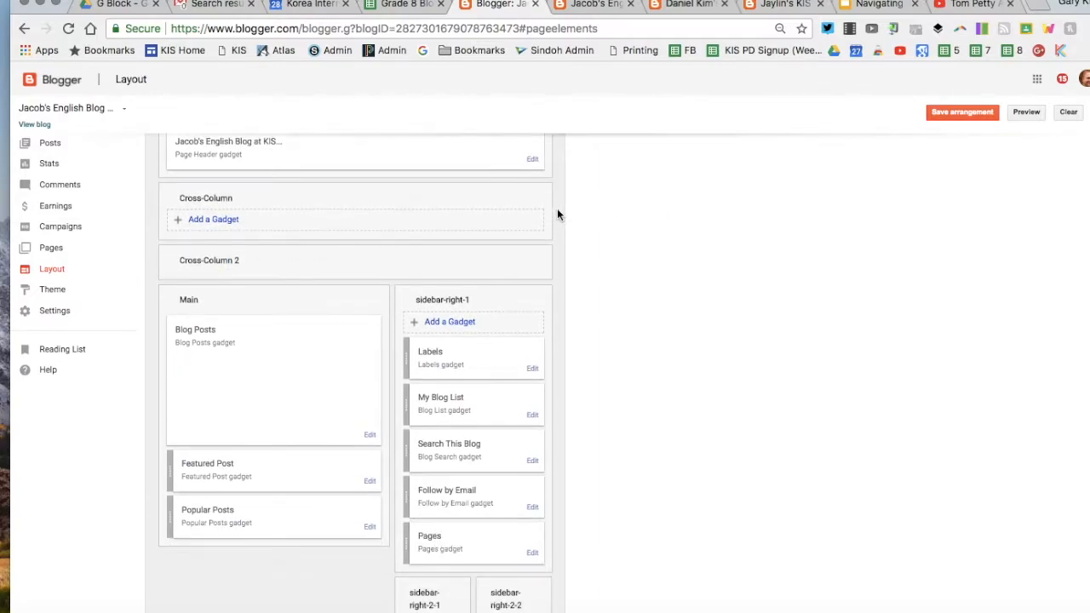
scroll(557, 214, down, 1)
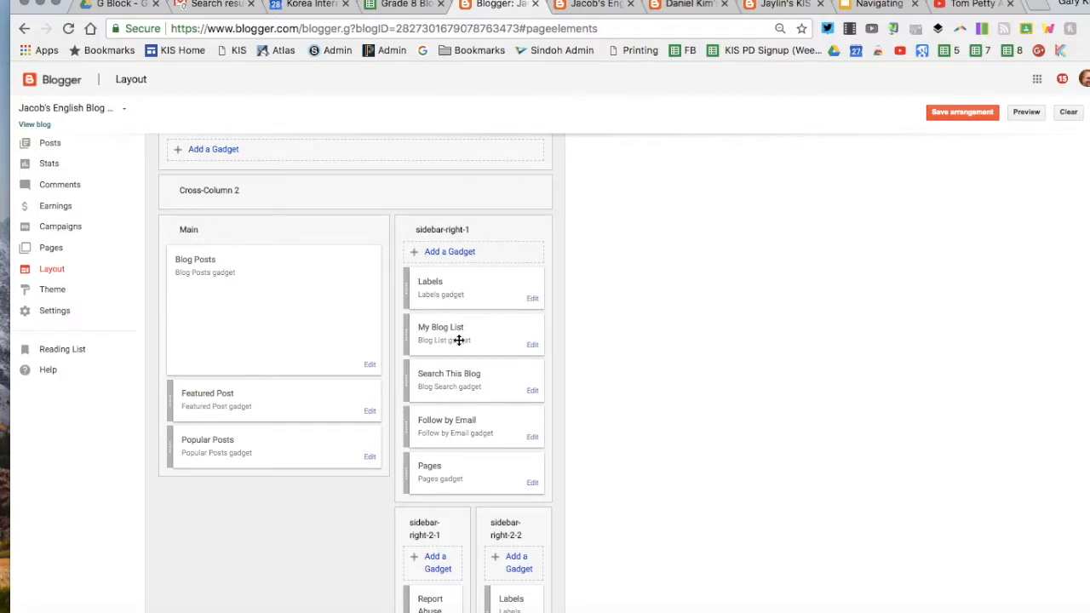
Step: Add a Blog List gadget to sidebar-right-1 and save it with its default settings
click(454, 252)
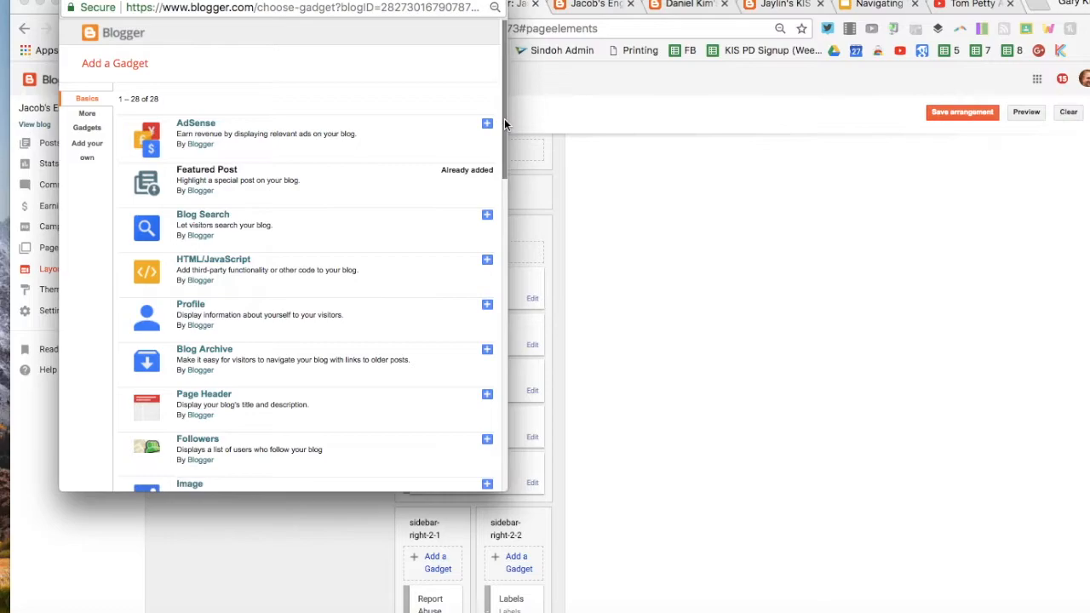
drag(504, 123, 486, 286)
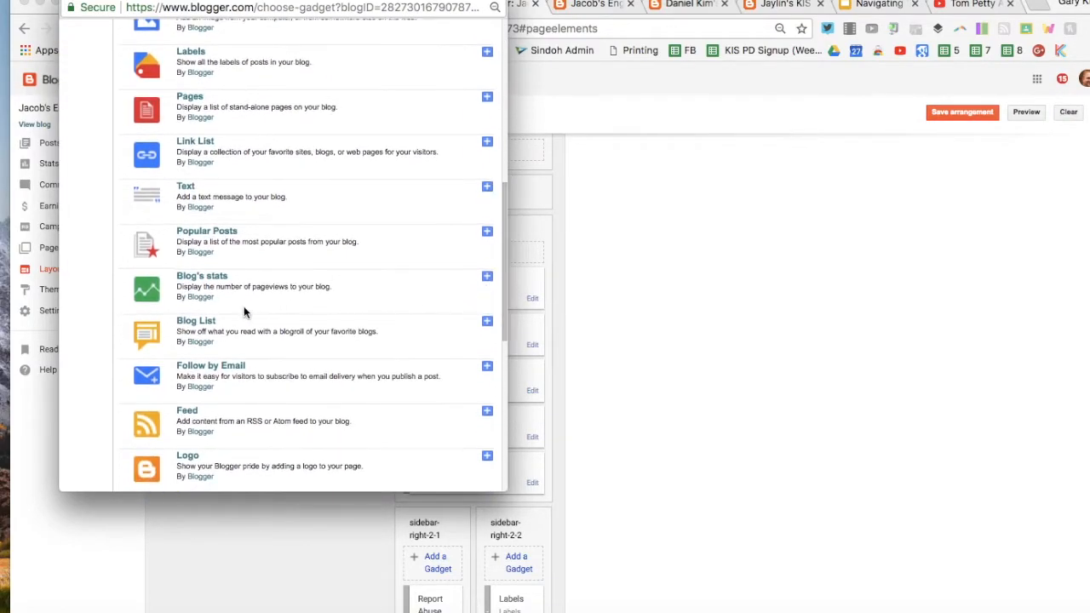
click(488, 324)
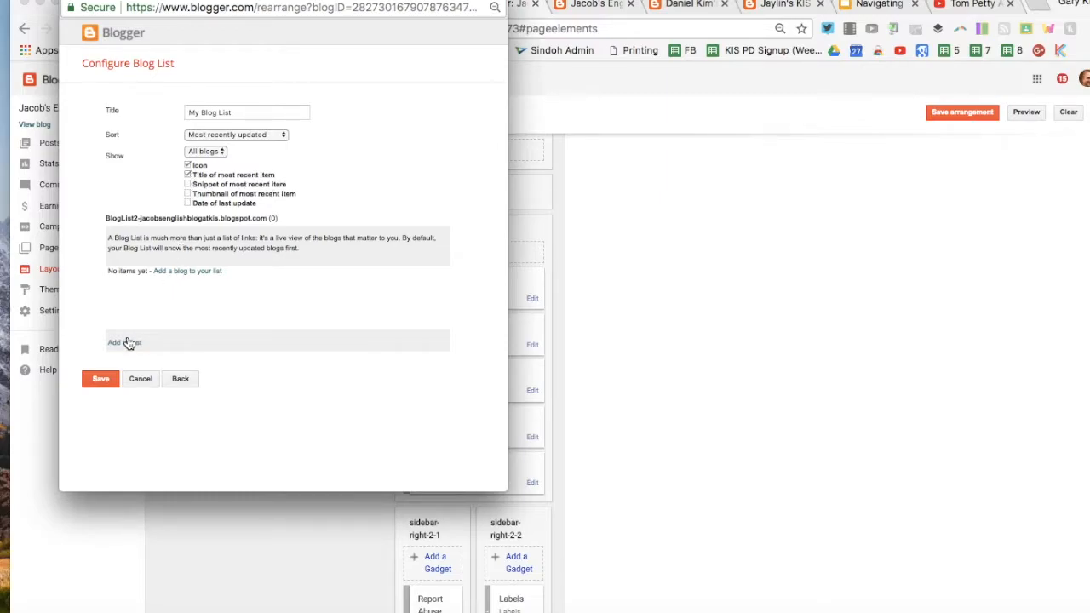
click(98, 380)
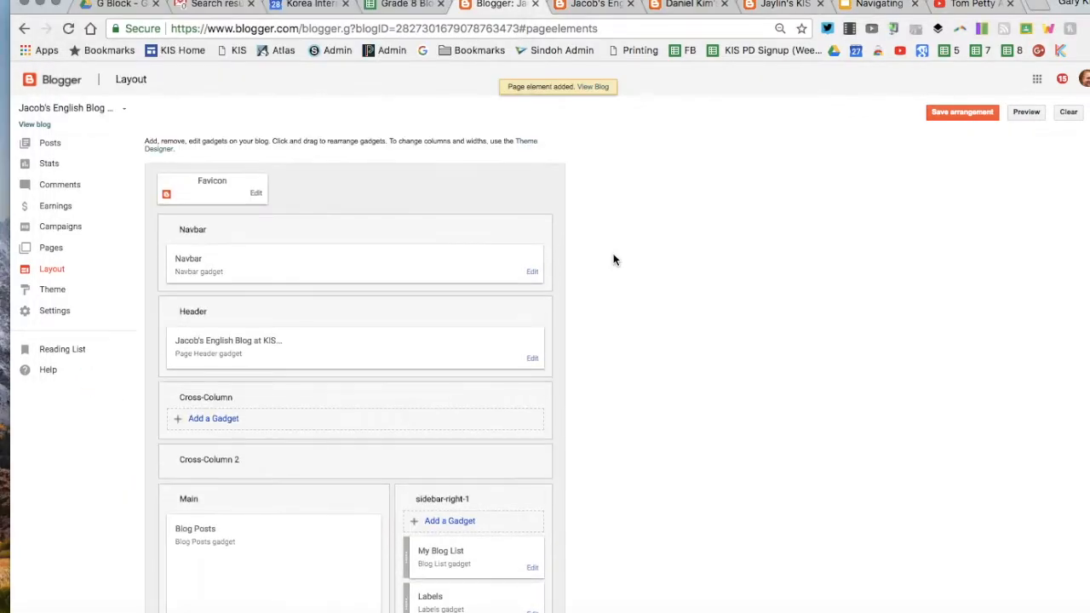
Step: Go back to the posts list, then reopen the blog's Layout page
click(51, 143)
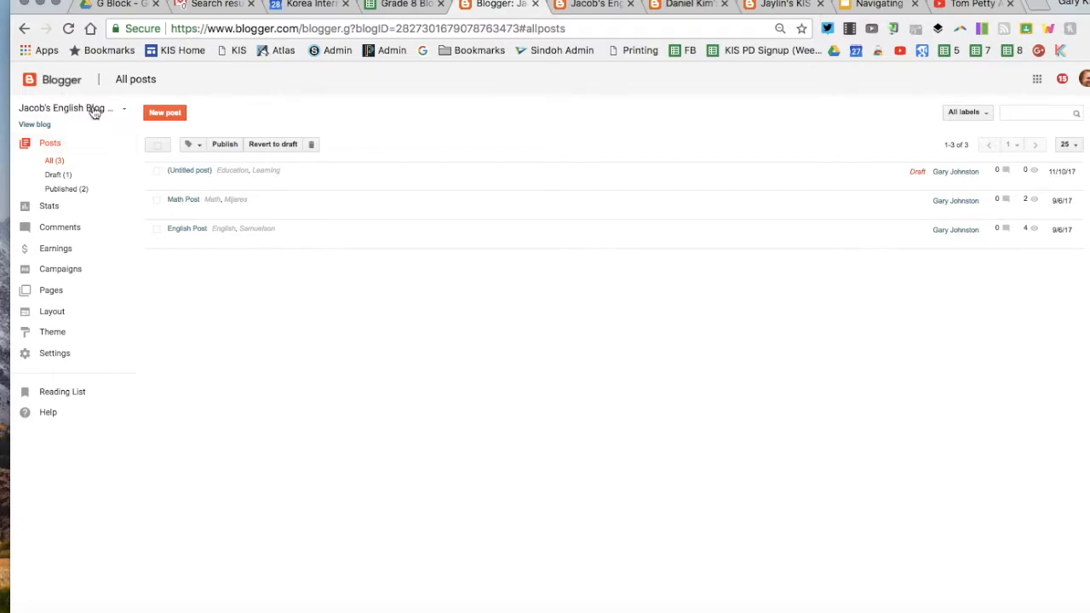
click(69, 318)
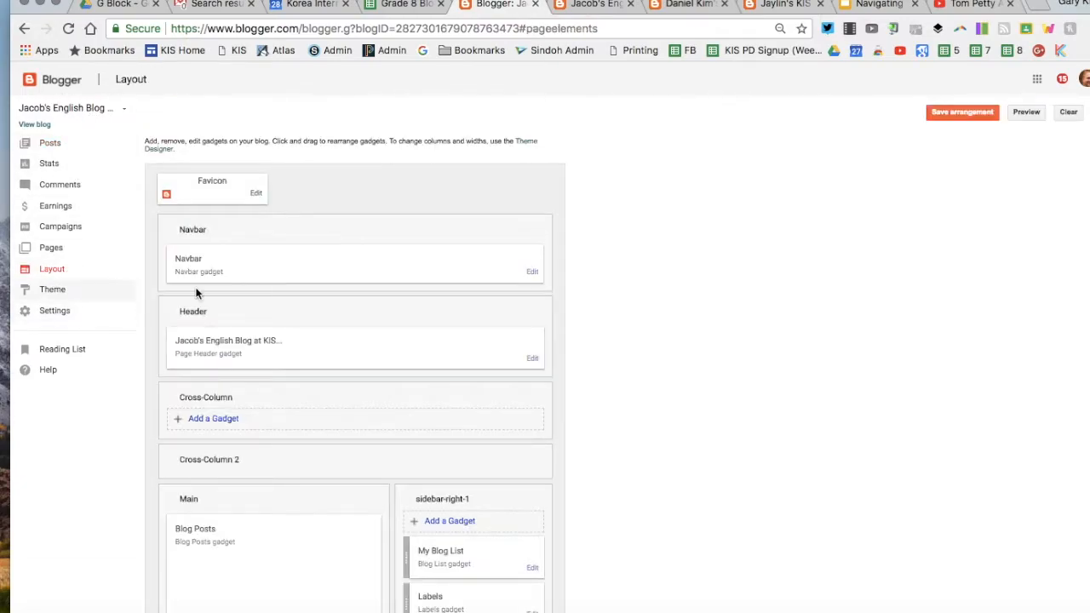
scroll(489, 354, down, 2)
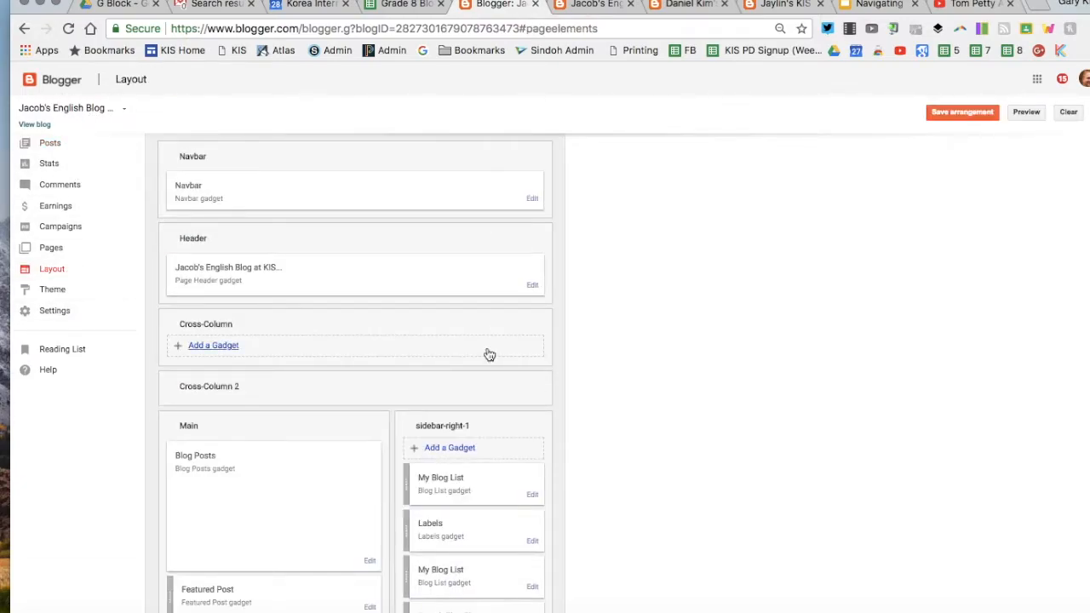
Step: Close the Add a Gadget picker without adding anything and switch to the Grade 8 Blogroll spreadsheet
click(450, 448)
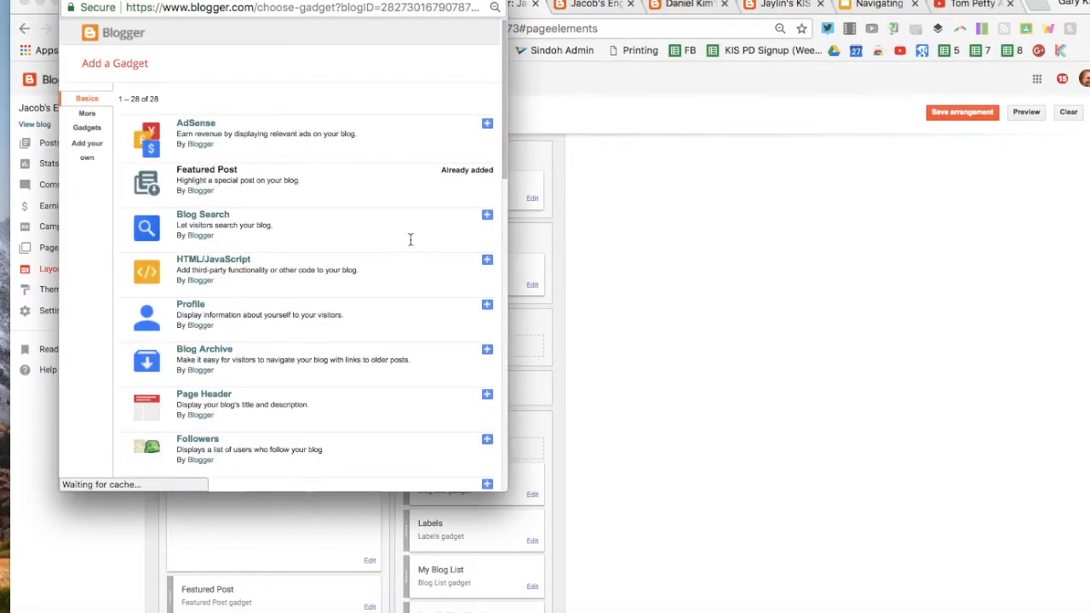
drag(507, 164, 505, 288)
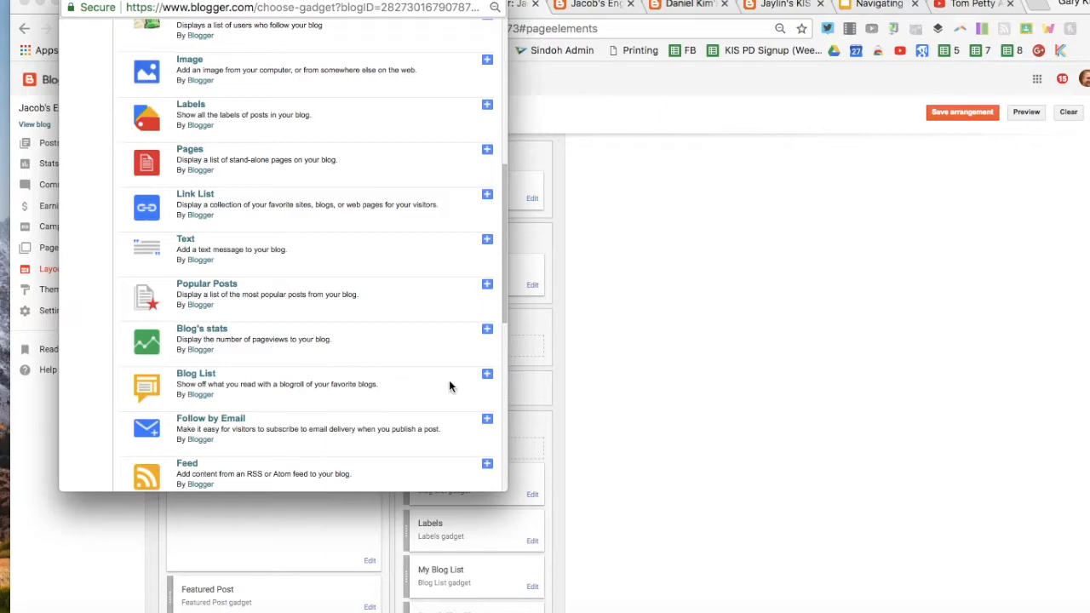
drag(502, 300, 511, 148)
drag(430, 5, 450, 24)
click(85, 9)
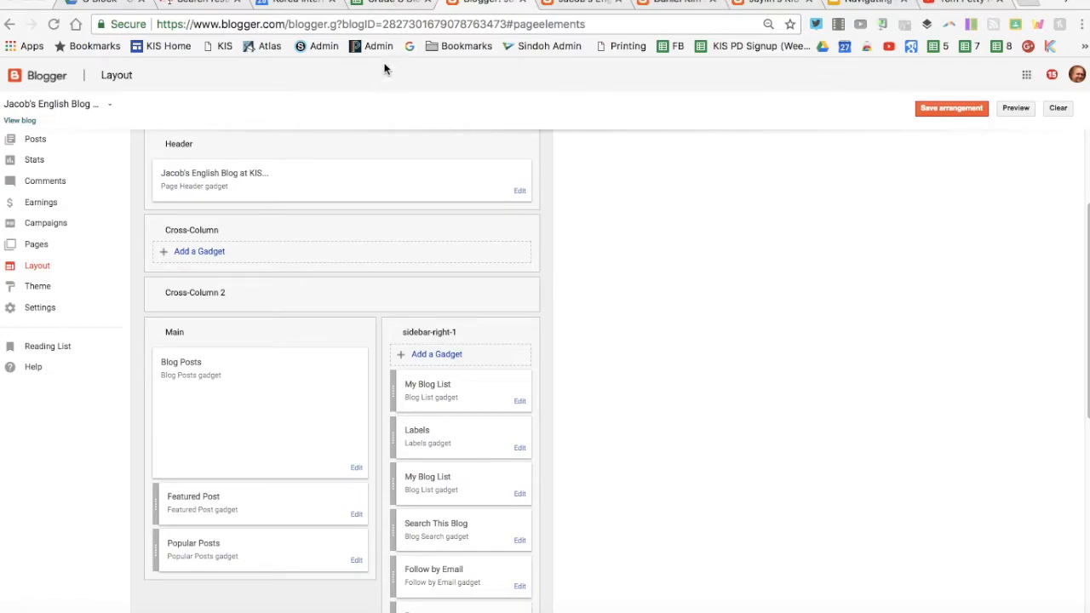
click(385, 4)
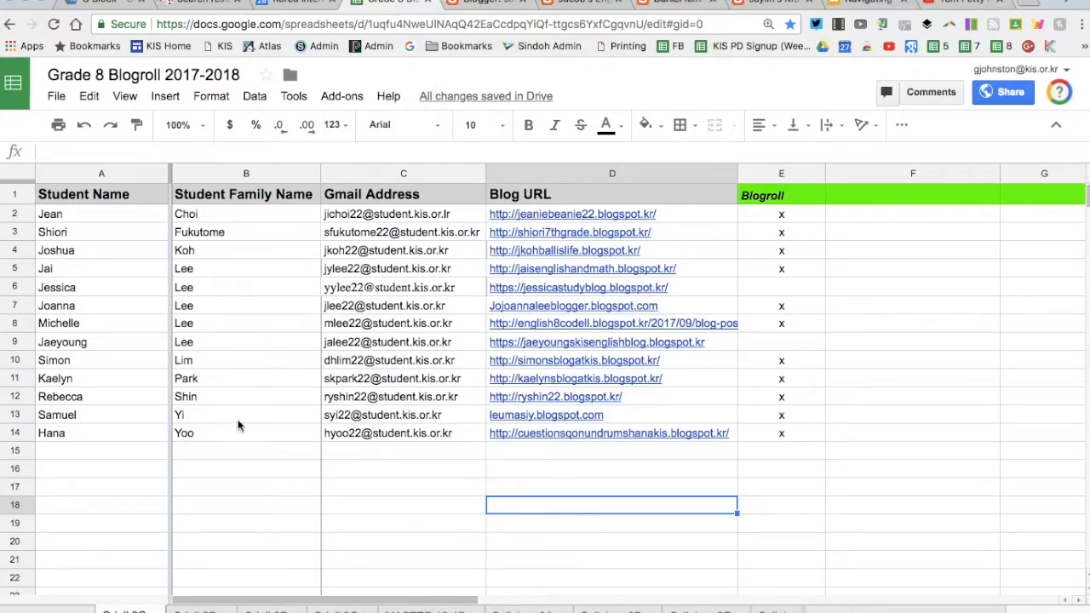
Step: Open the seven-student class sheet and select its blog URLs in D2:D8, then return to Blogger
click(194, 610)
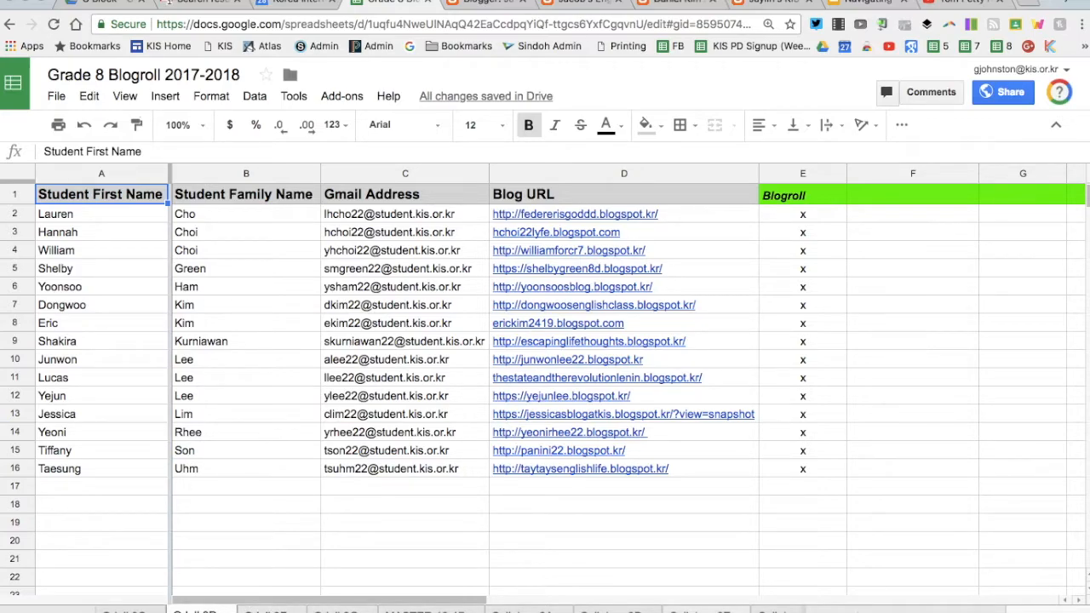
click(696, 608)
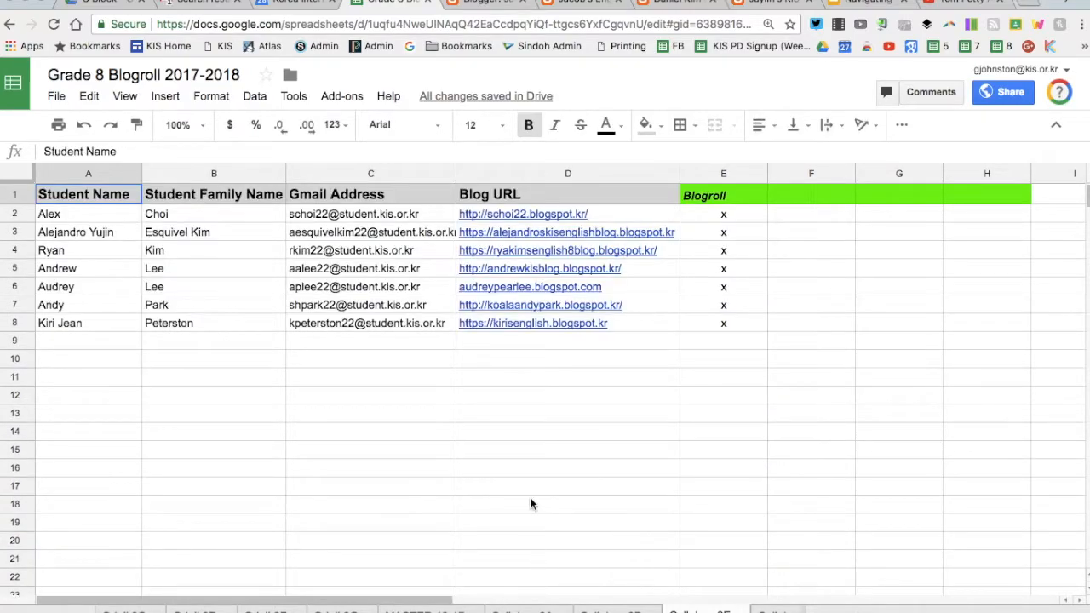
click(555, 399)
drag(532, 213, 539, 331)
click(535, 348)
click(481, 3)
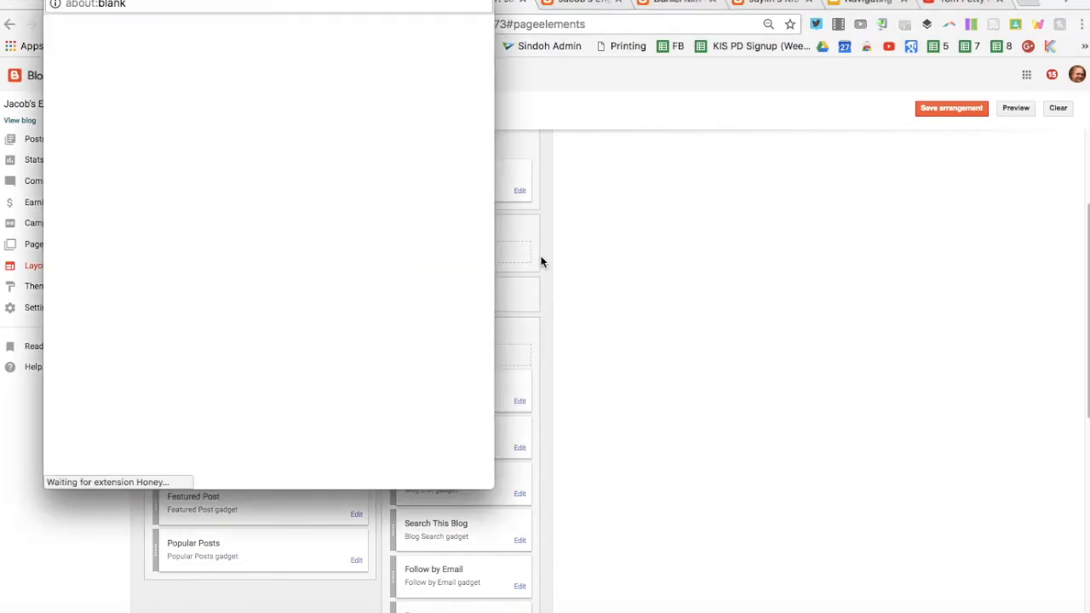
Step: Place the Configure Blog List window beside the Blogroll spreadsheet
drag(412, 1, 683, 54)
drag(838, 38, 819, 2)
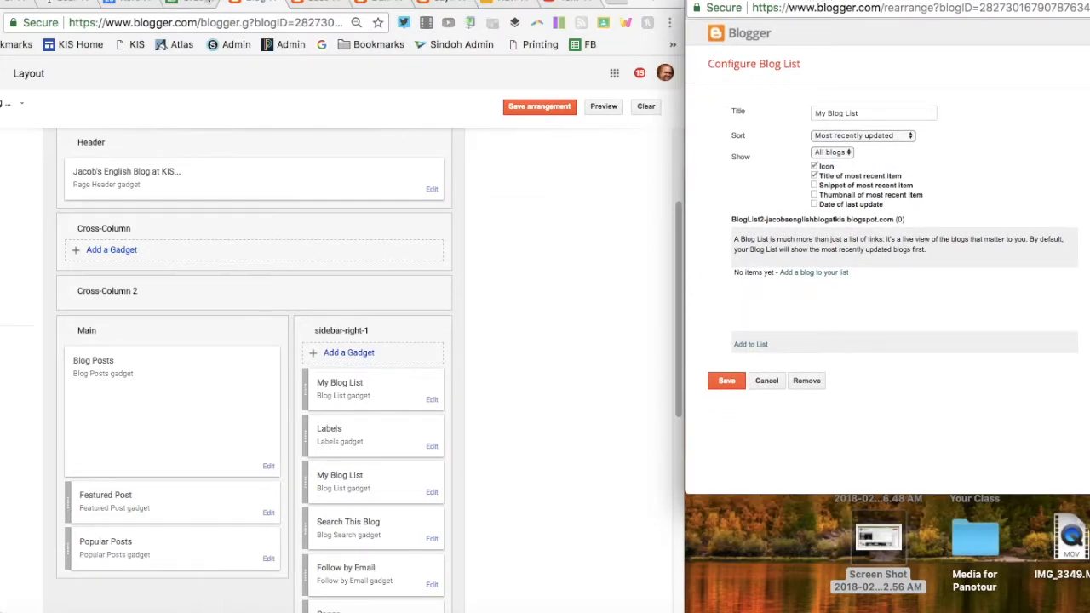
click(196, 4)
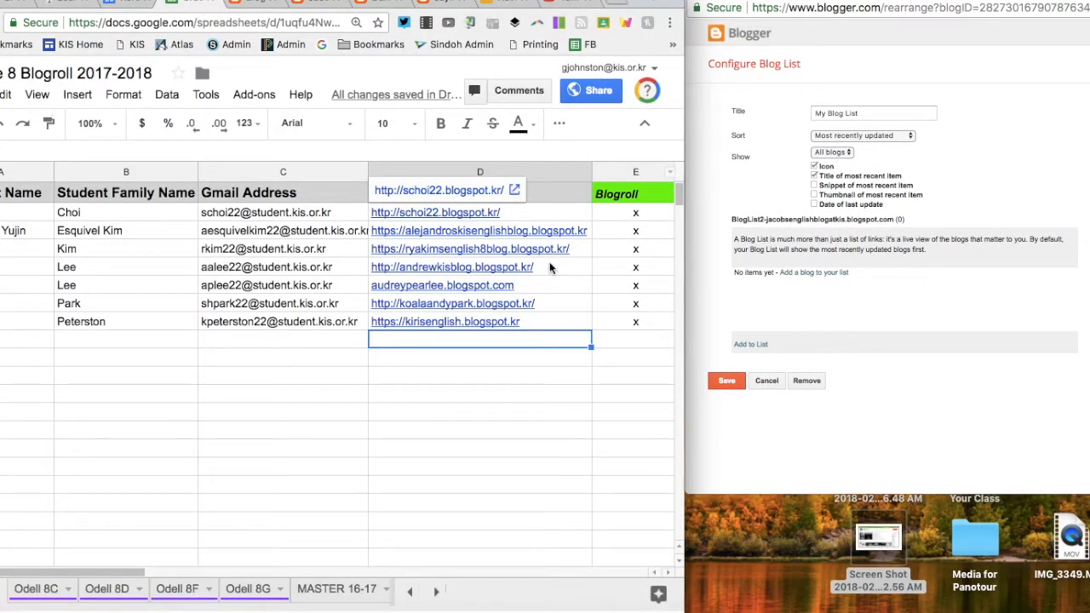
Step: Copy the D2 blog URL into the list, adding The Movement Of Writing, and select D3
click(524, 214)
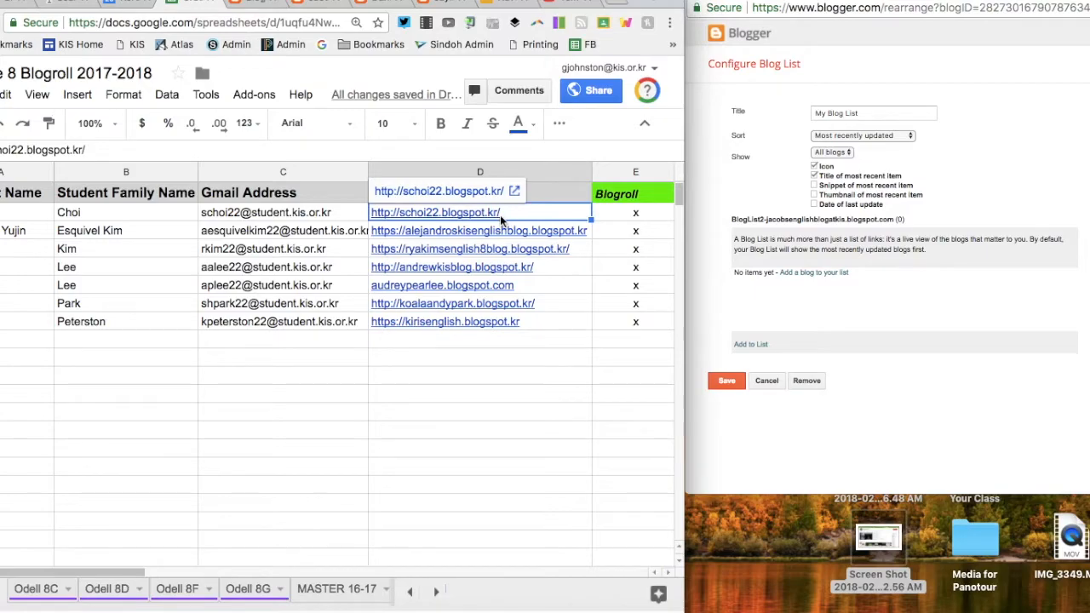
key(super+c)
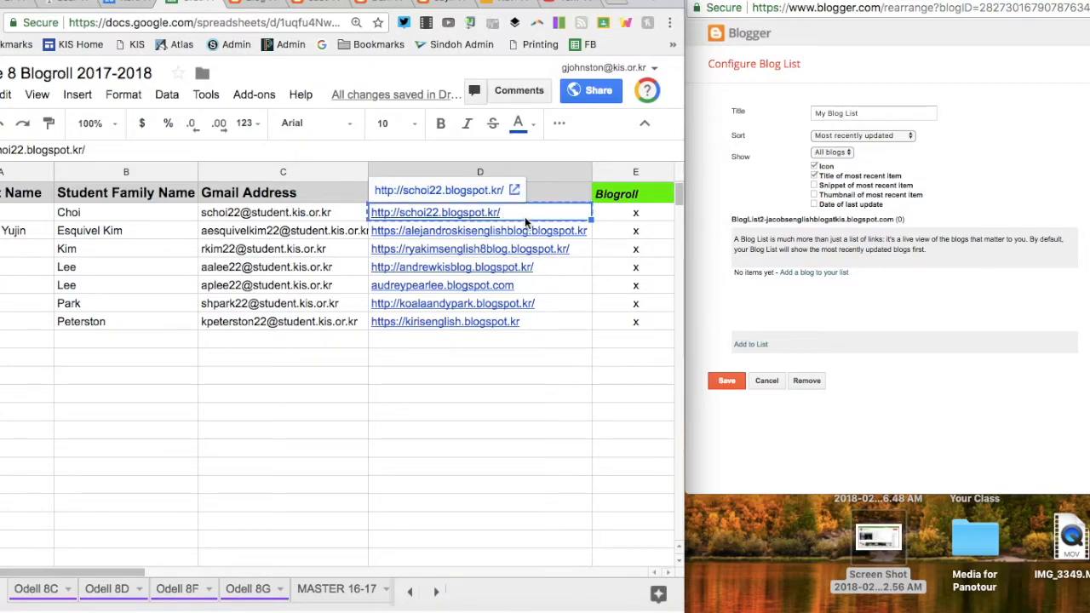
click(815, 274)
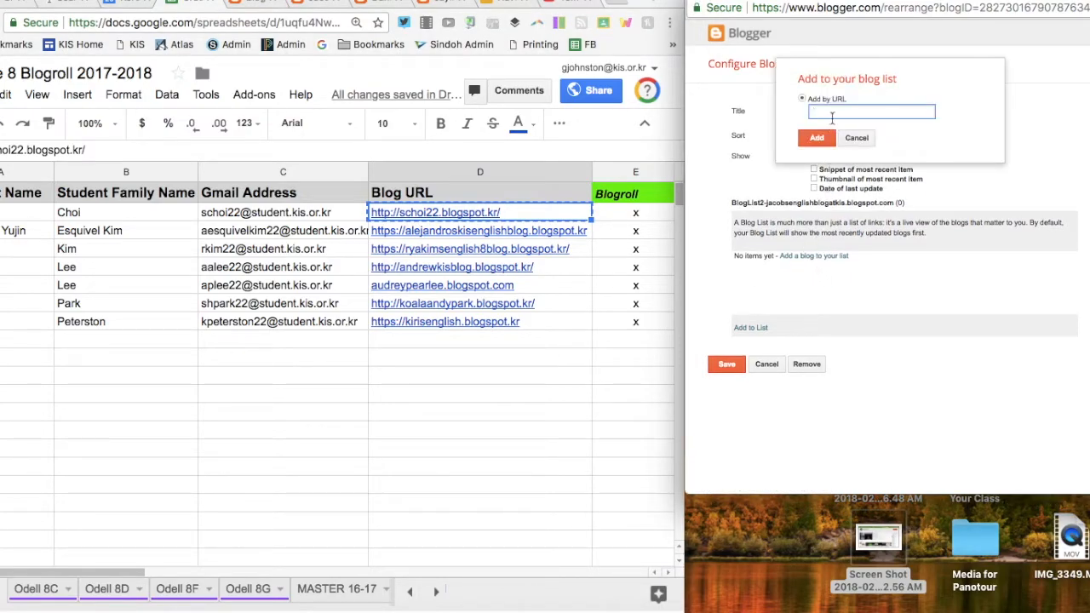
key(super+v)
click(824, 138)
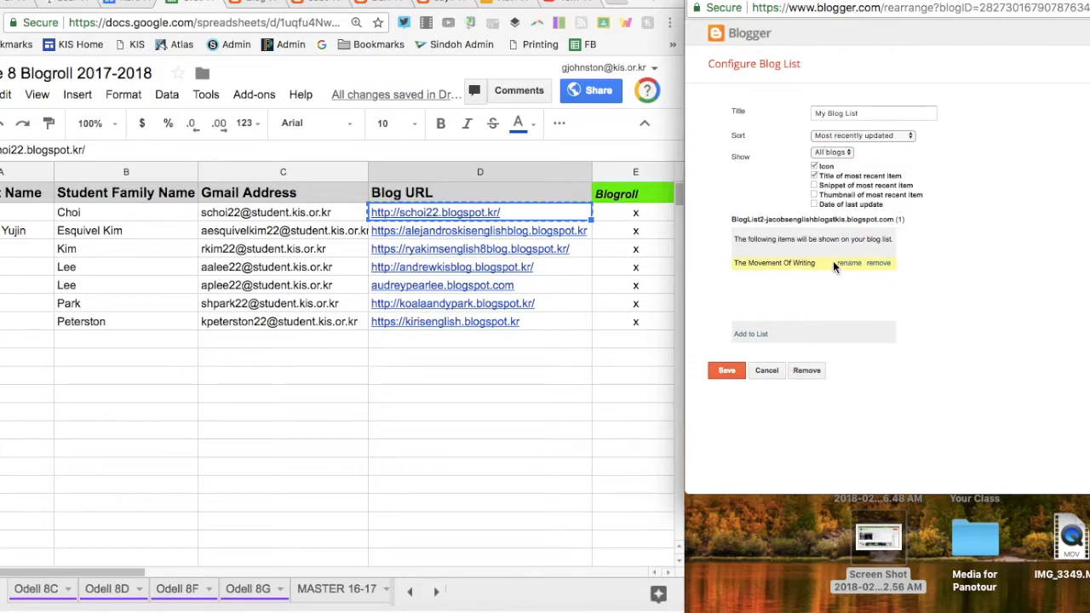
click(564, 236)
click(563, 234)
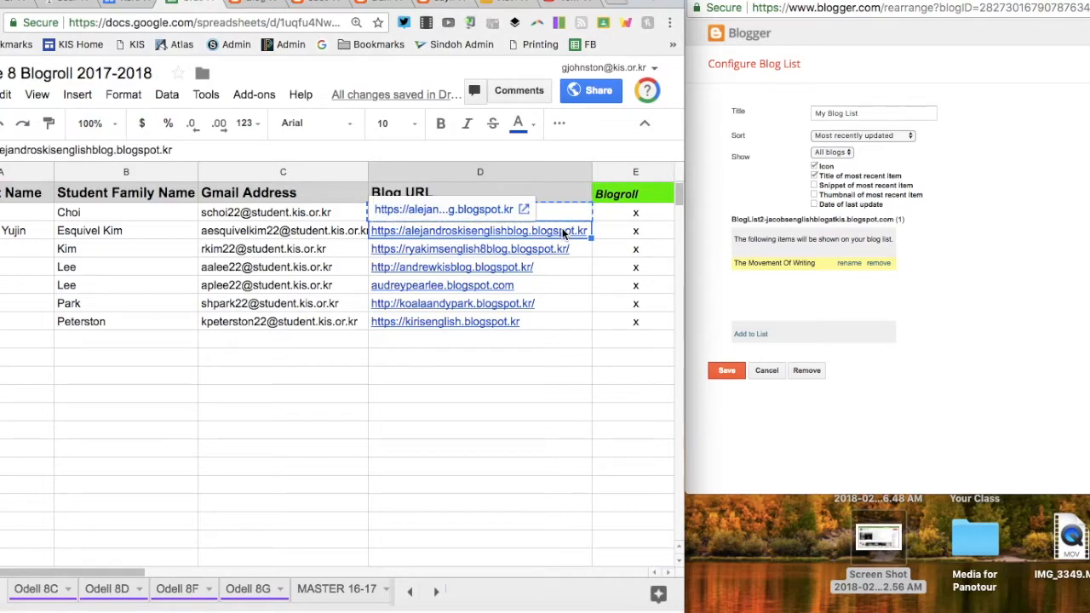
Step: Add the D3 and D4 classmates' blog URLs to the blog list
click(752, 335)
key(super+v)
click(816, 142)
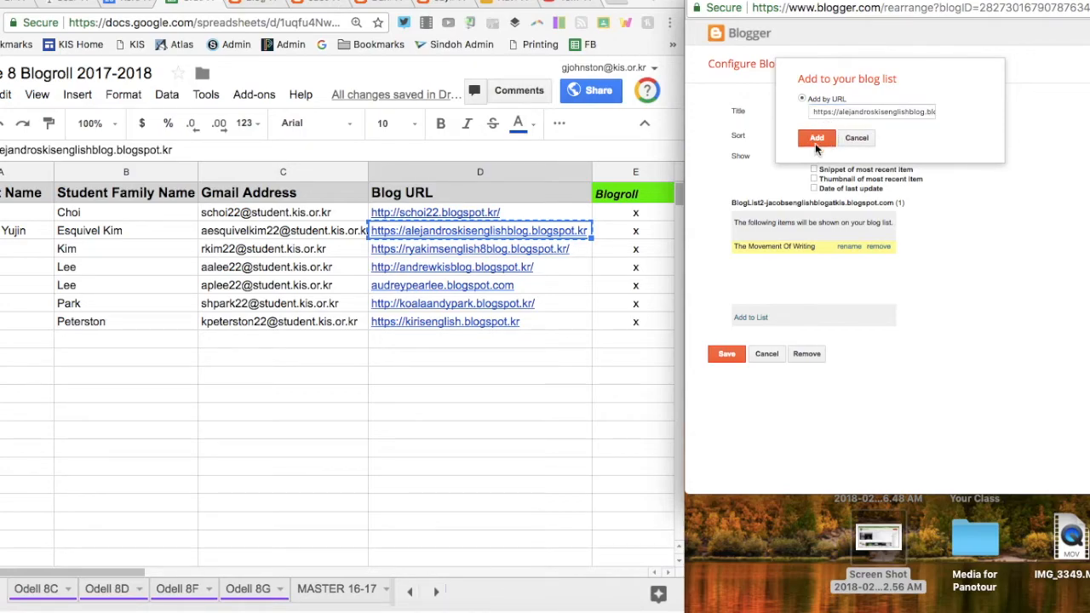
click(564, 247)
key(super+c)
click(743, 335)
click(743, 334)
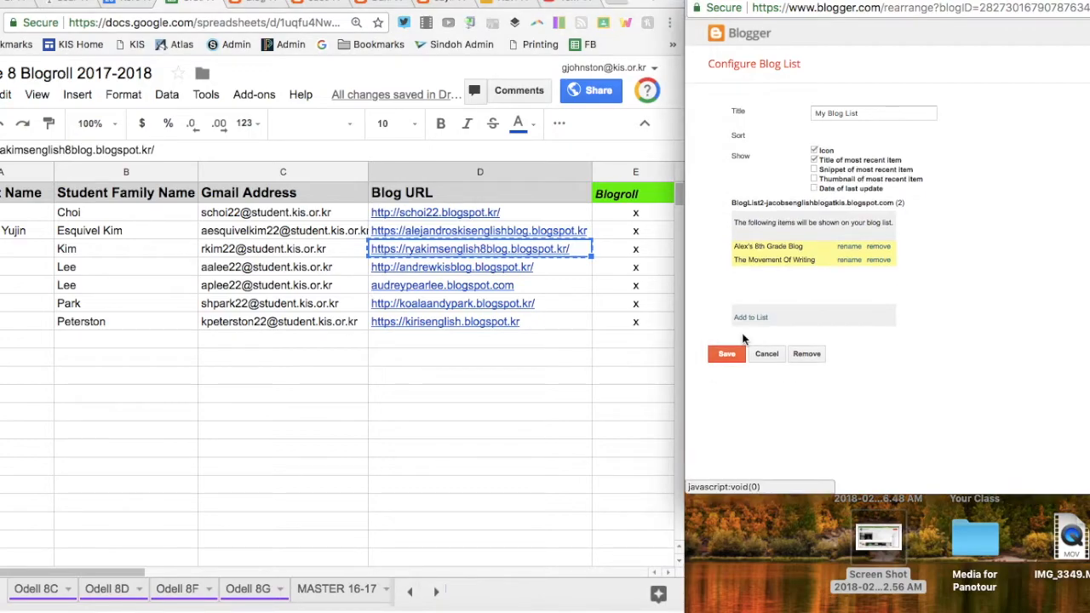
click(871, 111)
key(super+v)
click(815, 141)
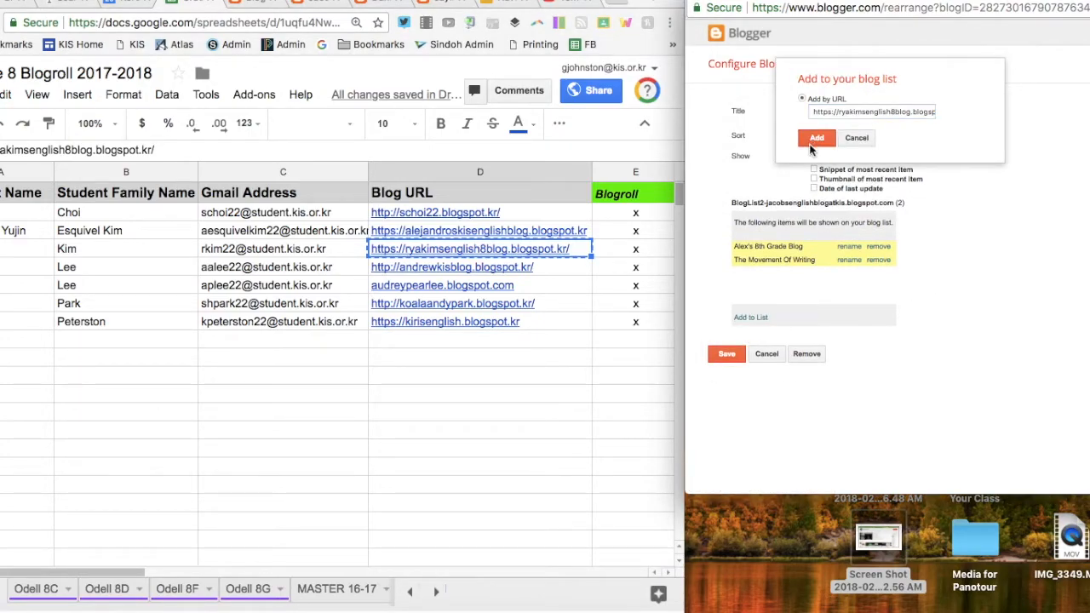
Step: Select D5 and paste its blog address into the list
click(576, 271)
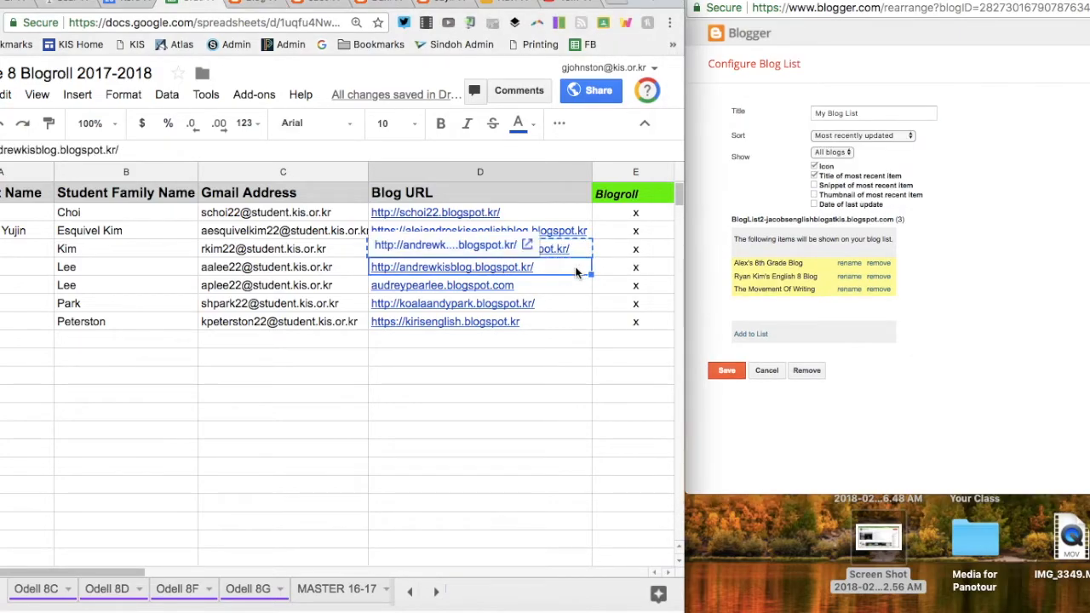
click(757, 332)
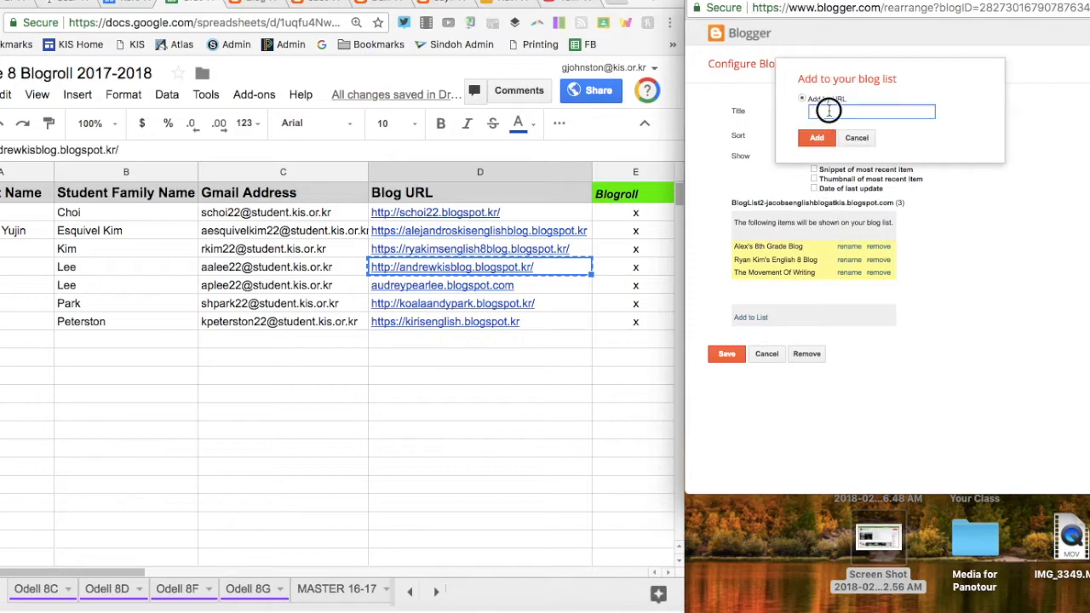
key(super+v)
click(825, 141)
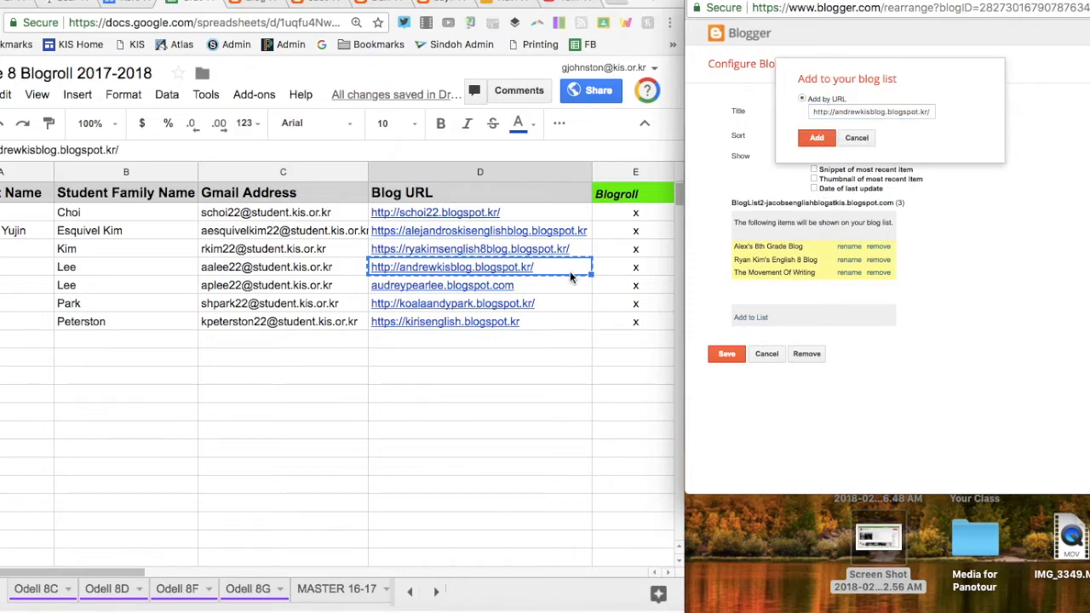
Step: Add the D6 classmate's blog URL to the blog list
click(552, 291)
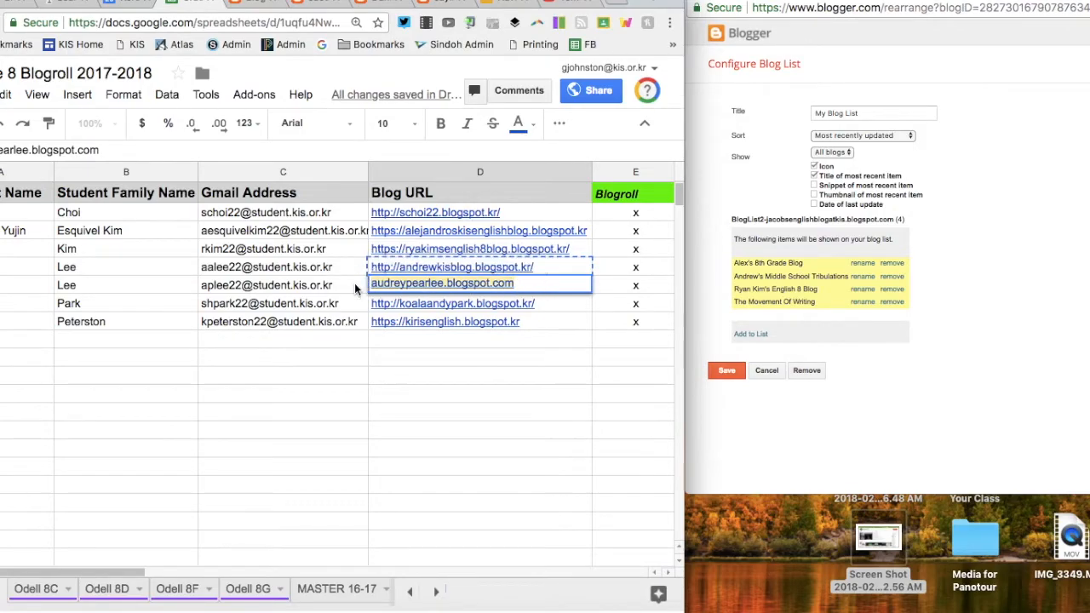
click(751, 333)
key(super+v)
click(819, 138)
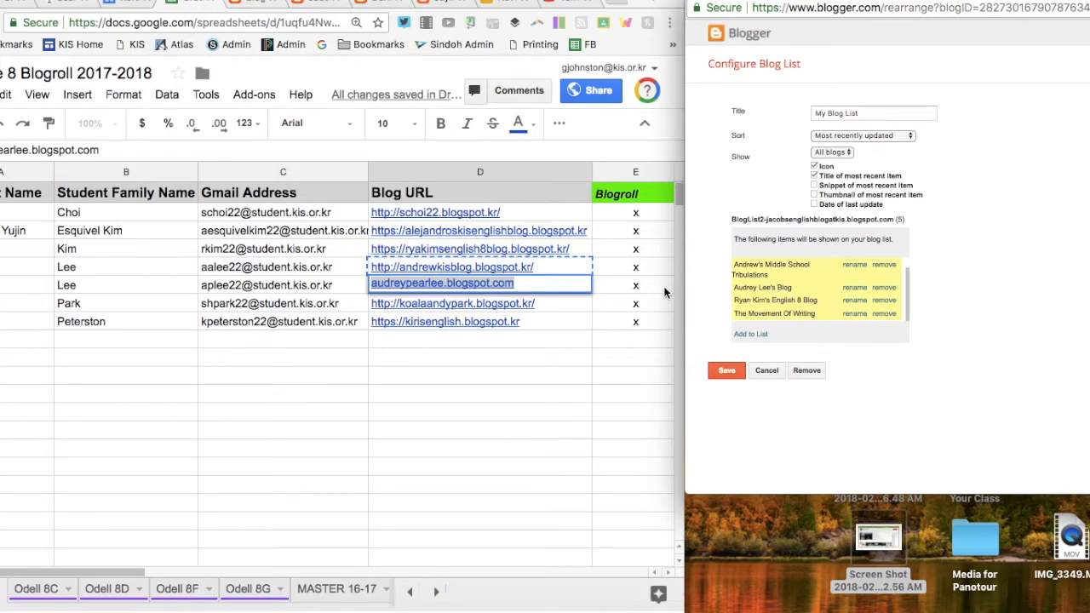
Step: Copy and add the D7 blog URL, then save the six-blog list gadget
click(511, 304)
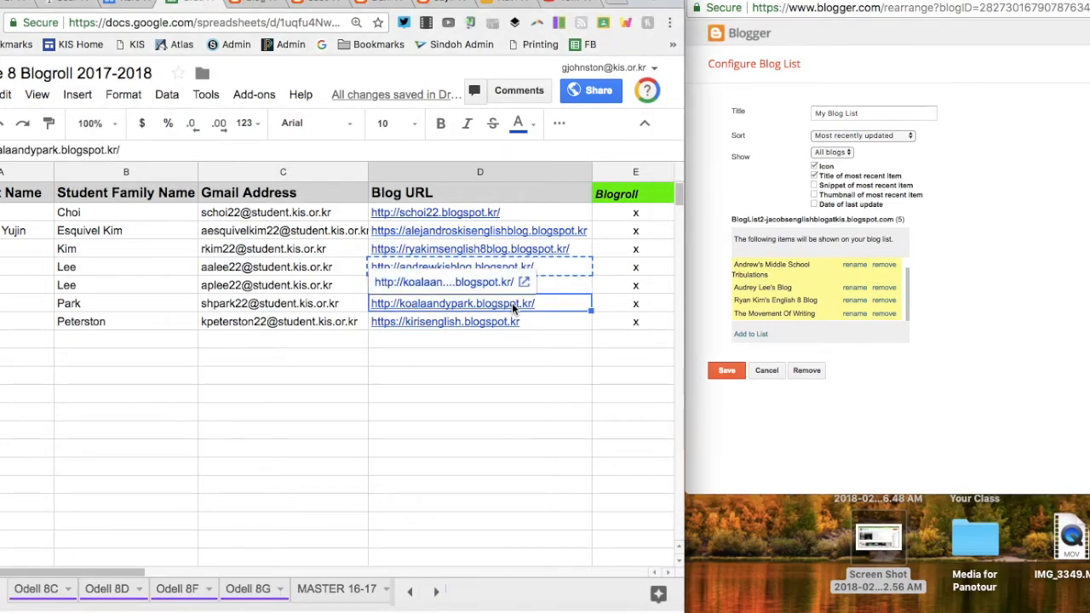
key(ctrl+c)
click(750, 334)
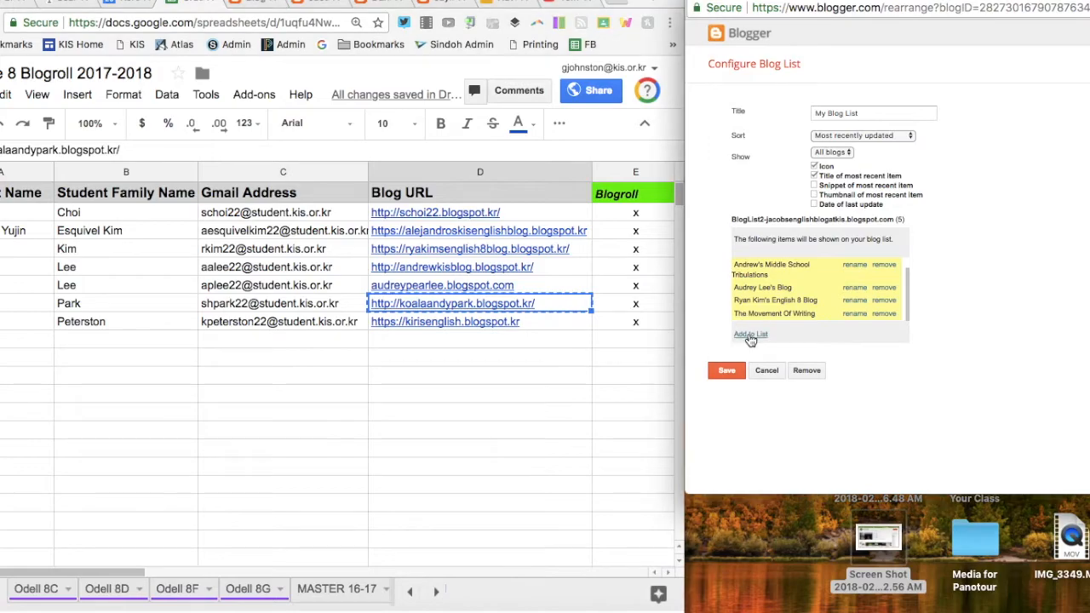
key(ctrl+v)
click(819, 141)
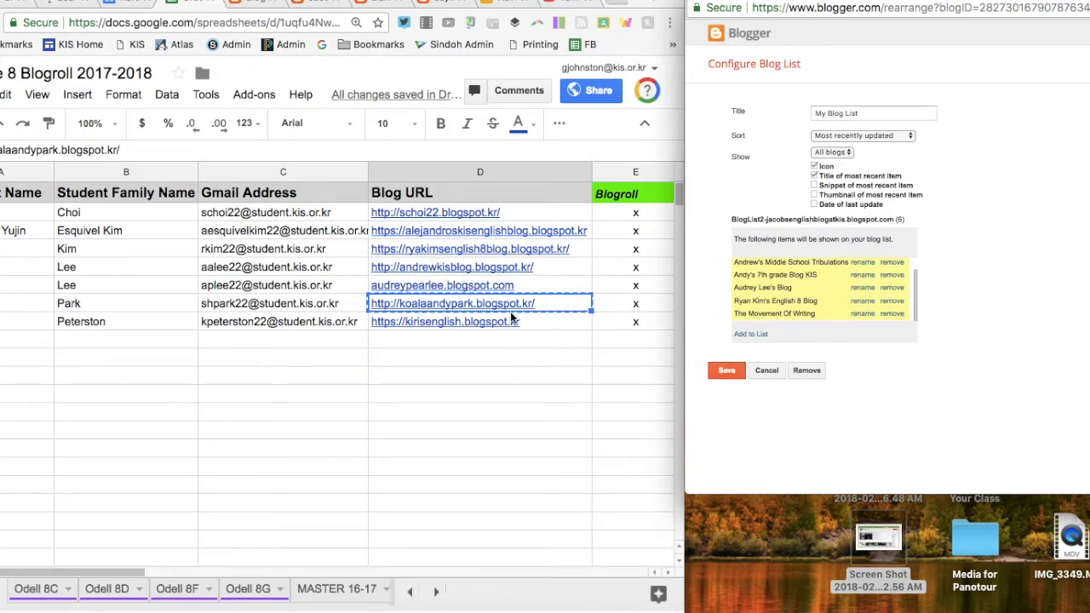
click(726, 370)
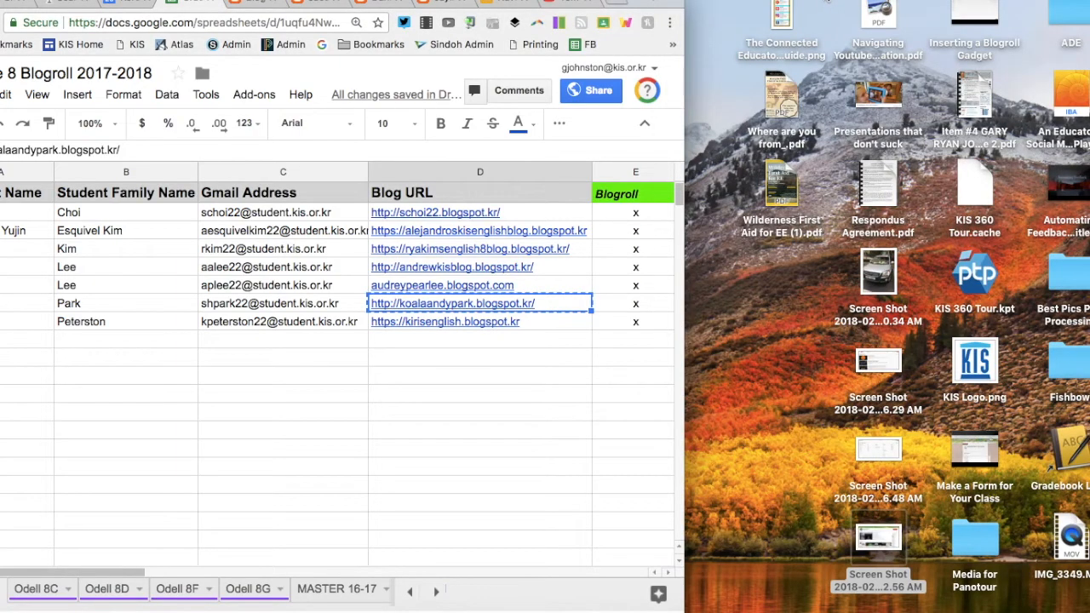
Step: Open the live Jacob's English Blog at KIS in a widened window to check the six-blog My Blog List
click(247, 6)
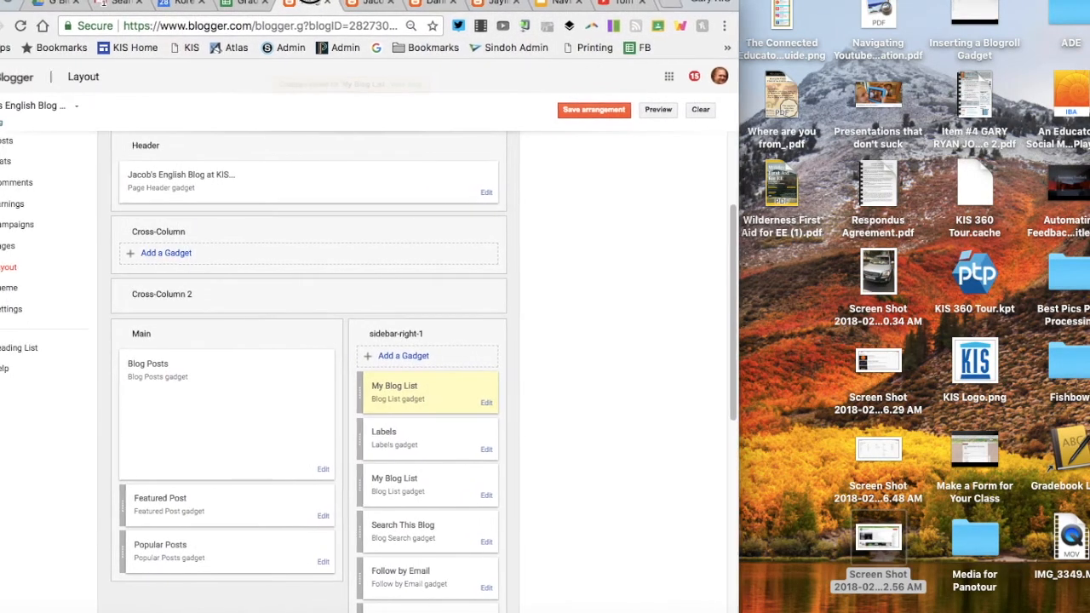
drag(96, 2, 242, 1)
click(132, 116)
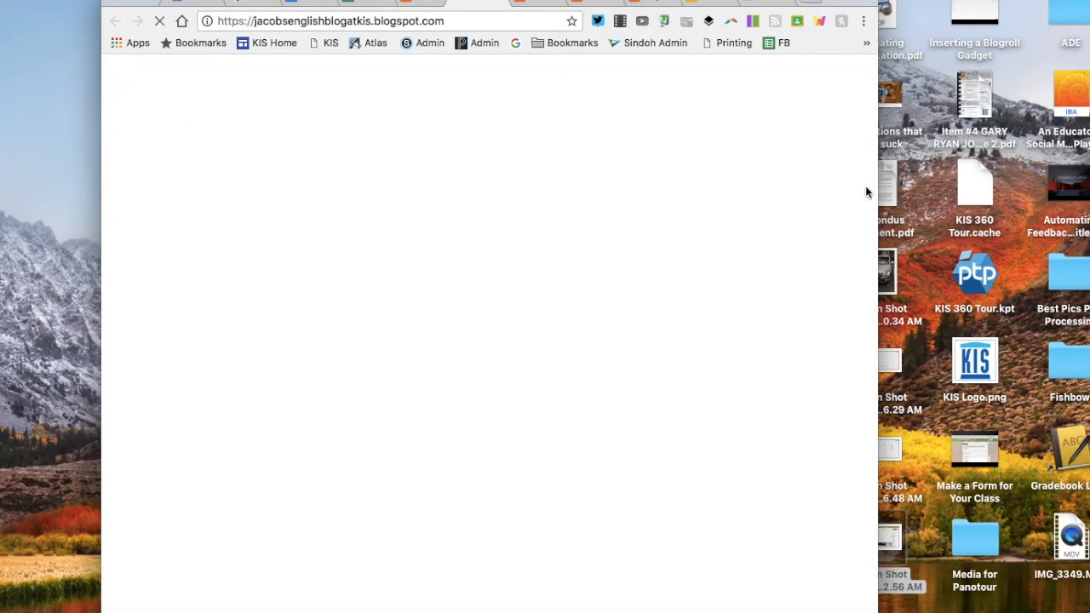
drag(877, 184, 1089, 185)
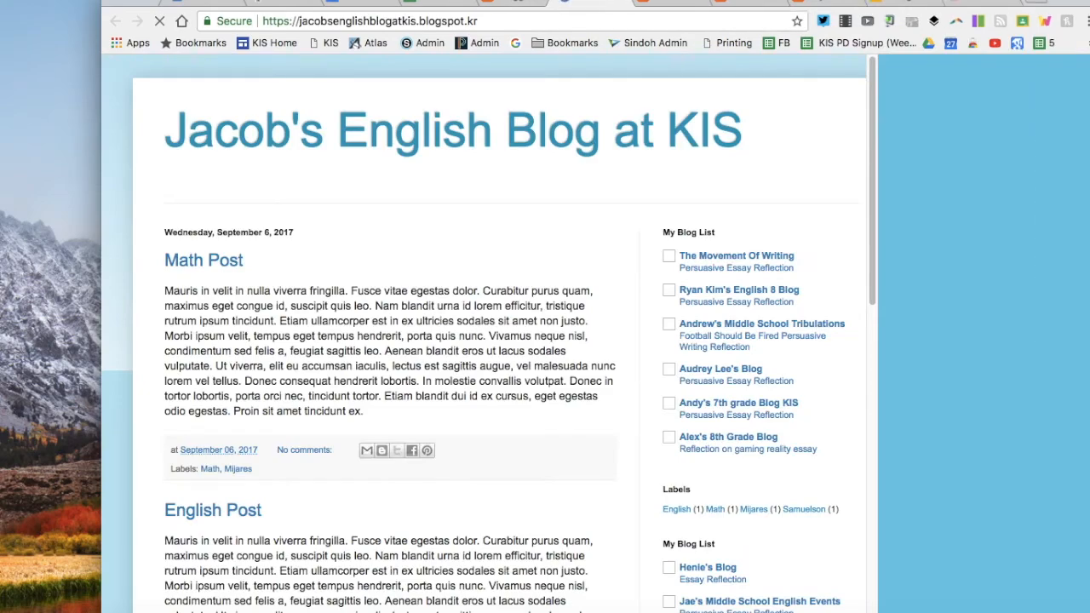